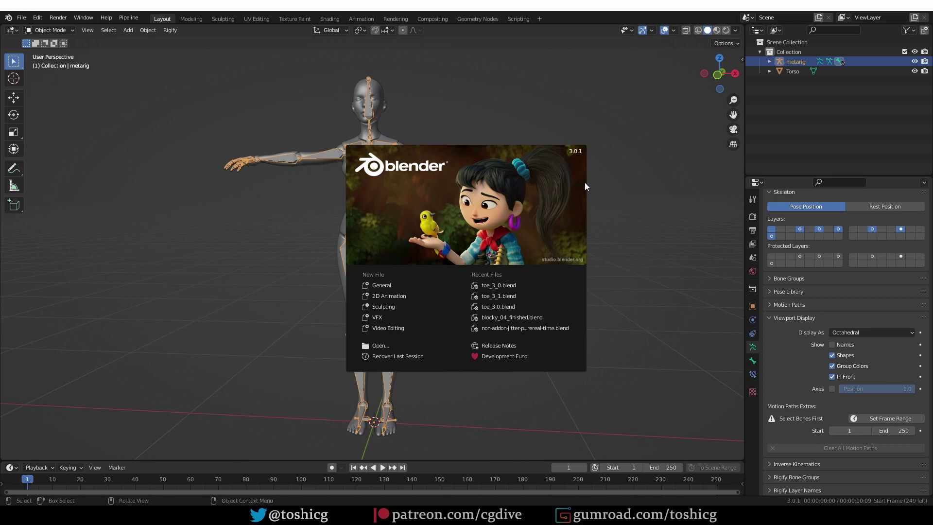
Step: Generate the Rigify rig from the metarig and parent the Torso mesh to it with automatic weights
{"action": "left_click", "coordinate": [319, 141]}
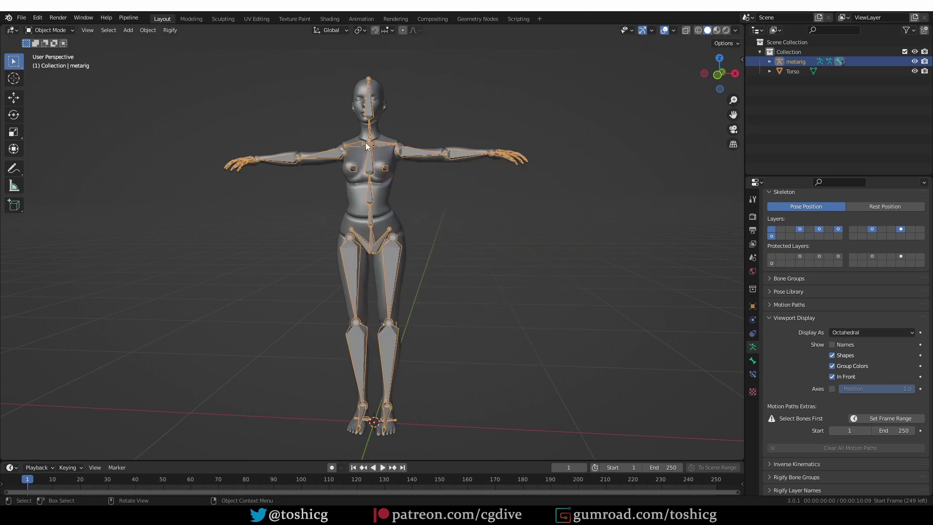
{"action": "scroll", "coordinate": [789, 372], "scroll_direction": "down", "scroll_amount": 5}
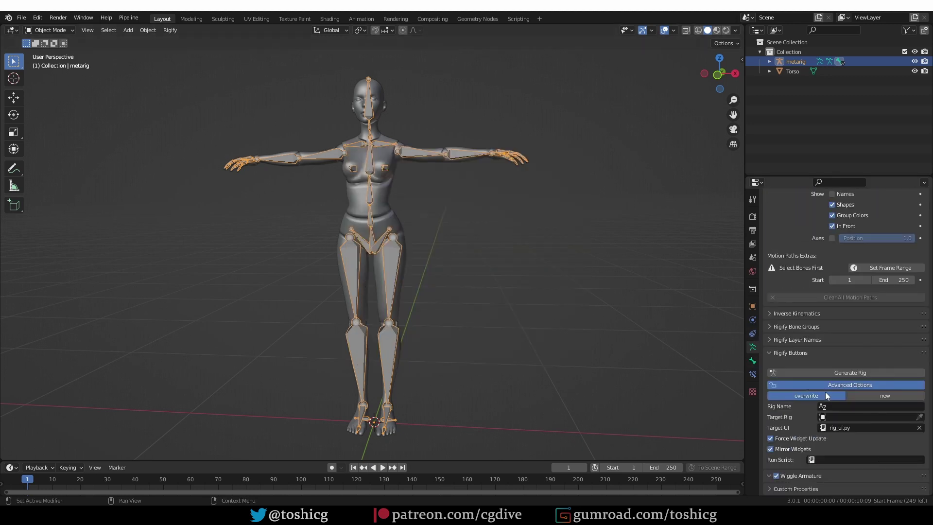
{"action": "left_click", "coordinate": [838, 385]}
{"action": "left_click", "coordinate": [837, 440]}
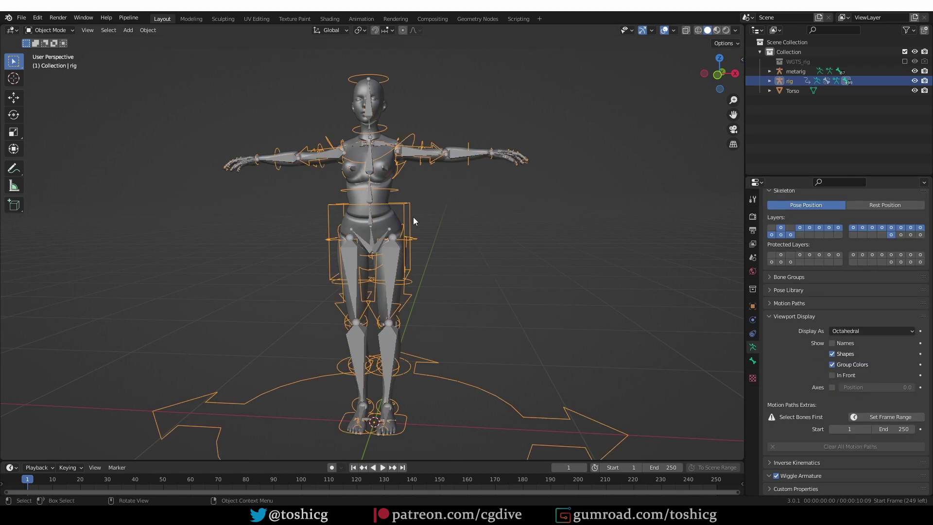
{"action": "key", "text": "ctrl+p"}
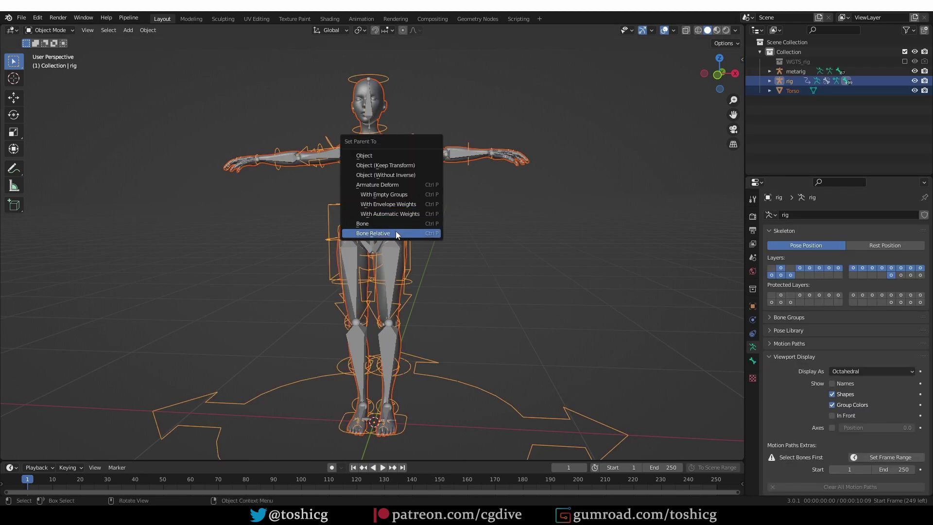
{"action": "left_click", "coordinate": [389, 214]}
Step: Hide the metarig and put the generated rig into Pose Mode, with the feet in close view
{"action": "middle_click_drag", "start_coordinate": [479, 336], "coordinate": [434, 358]}
{"action": "middle_click_drag", "start_coordinate": [438, 362], "coordinate": [429, 276], "text": "shift"}
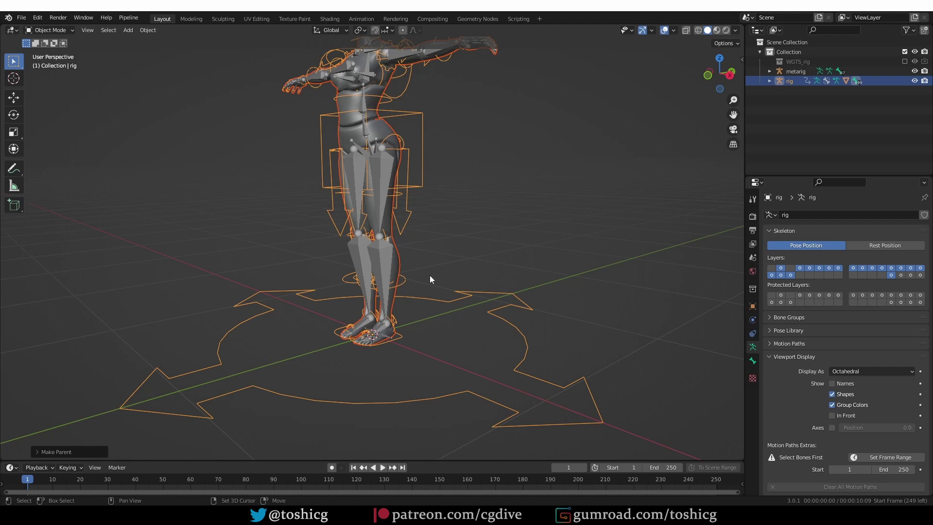
{"action": "scroll", "coordinate": [418, 297], "scroll_direction": "up", "scroll_amount": 5}
{"action": "middle_click_drag", "start_coordinate": [393, 359], "coordinate": [363, 271], "text": "shift"}
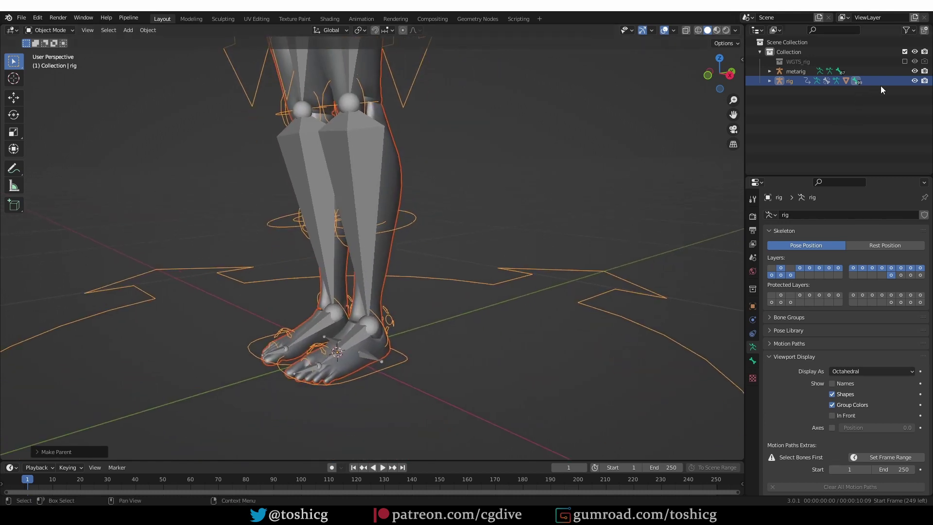
{"action": "left_click", "coordinate": [915, 71]}
{"action": "middle_click_drag", "start_coordinate": [438, 335], "coordinate": [428, 343]}
{"action": "key", "text": "ctrl+Tab"}
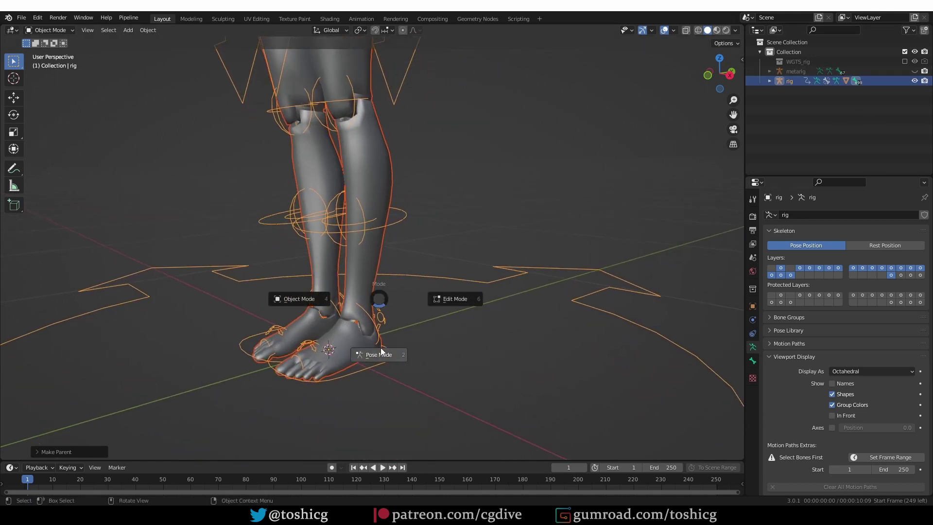
{"action": "left_click", "coordinate": [382, 351]}
Step: Rotate the left heel control foot_heel_ik.L by about 45° on X to roll the foot onto its toes
{"action": "middle_click_drag", "start_coordinate": [379, 311], "coordinate": [409, 325]}
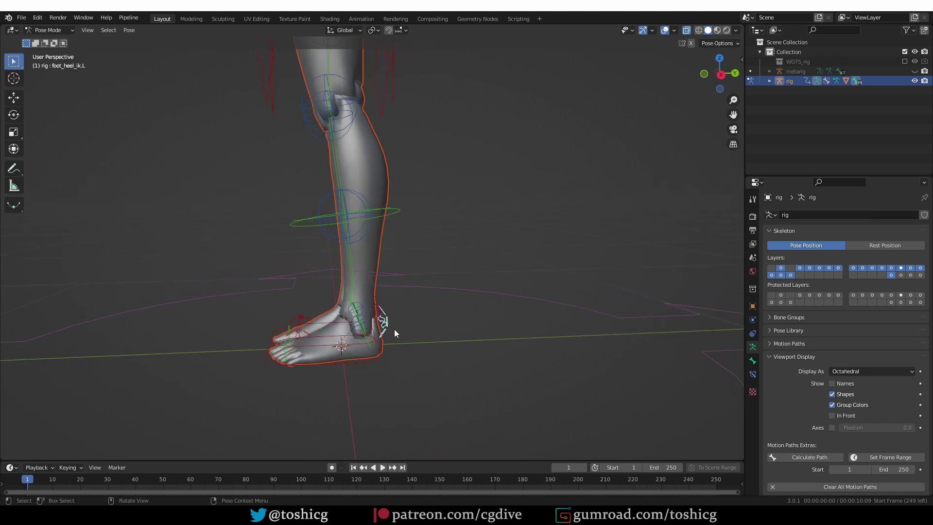
{"action": "key", "text": "r"}
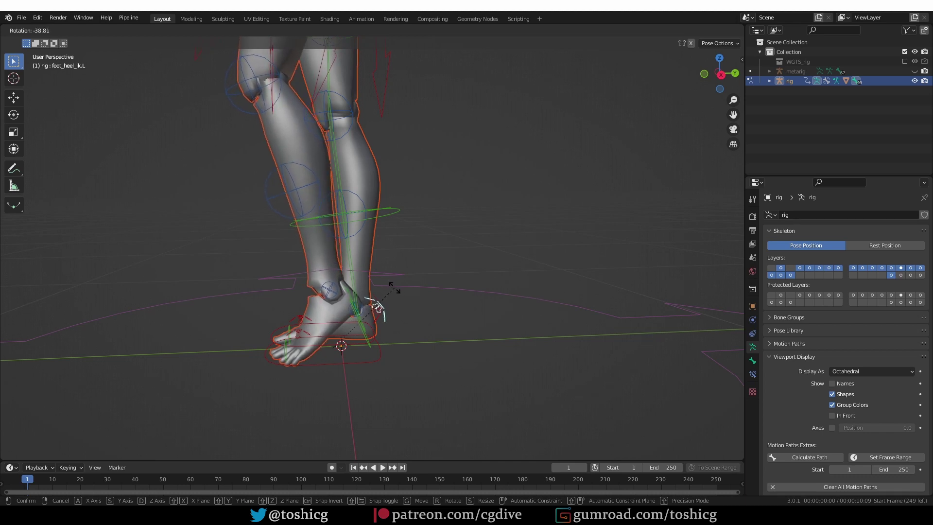
{"action": "left_click", "coordinate": [399, 303]}
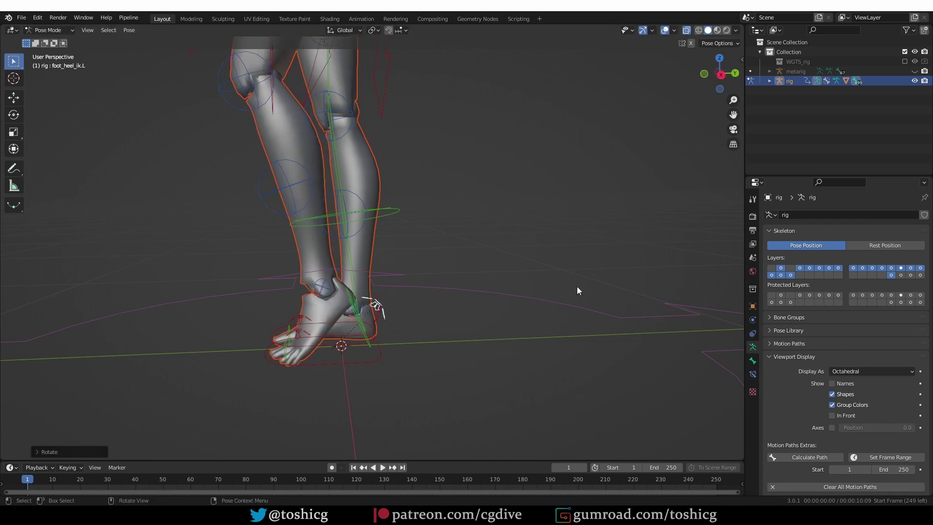
Step: Snap the left leg's FK controls to the IK pose and set IK-FK (foot.L) to 1.000
{"action": "left_click", "coordinate": [740, 62]}
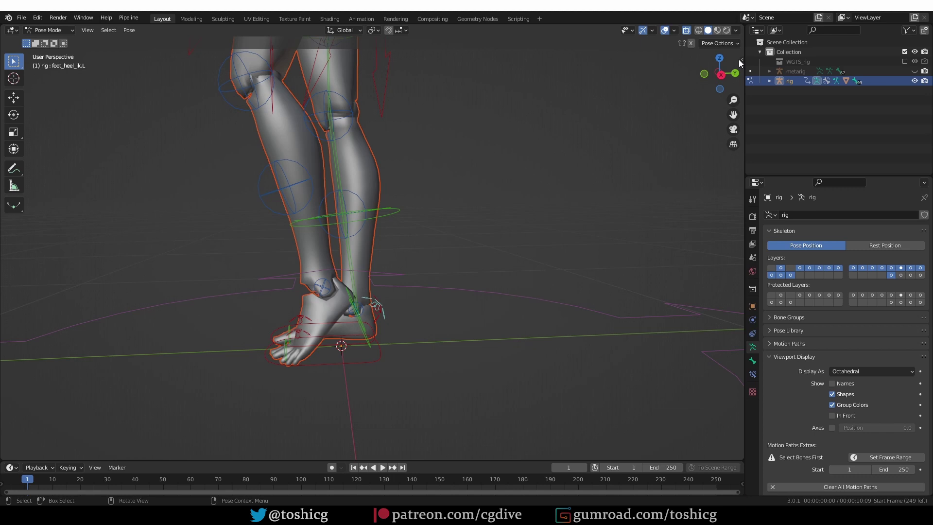
{"action": "key", "text": "n"}
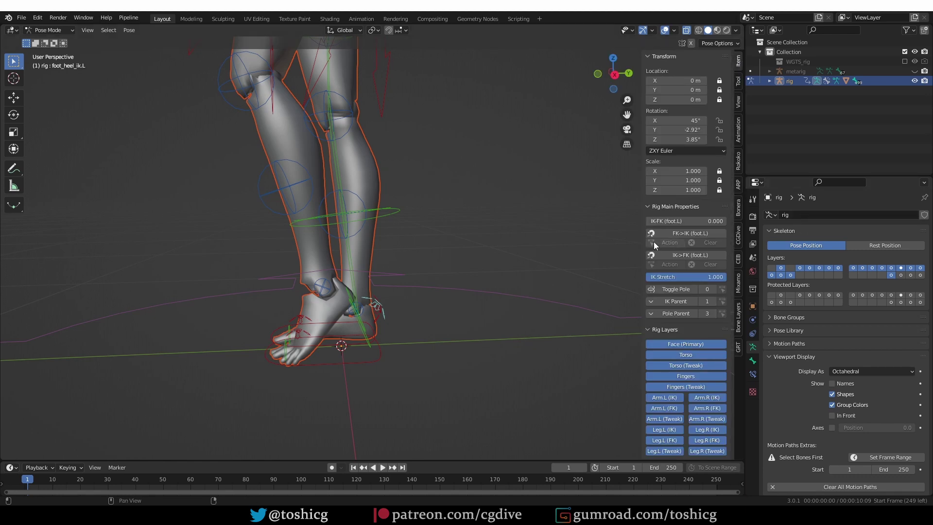
{"action": "left_click_drag", "start_coordinate": [673, 221], "coordinate": [646, 221]}
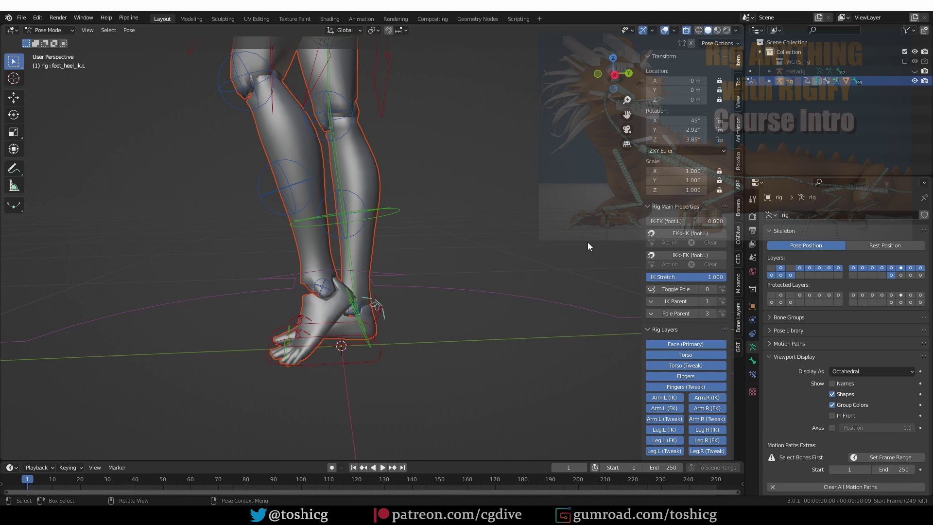
{"action": "left_click", "coordinate": [684, 233]}
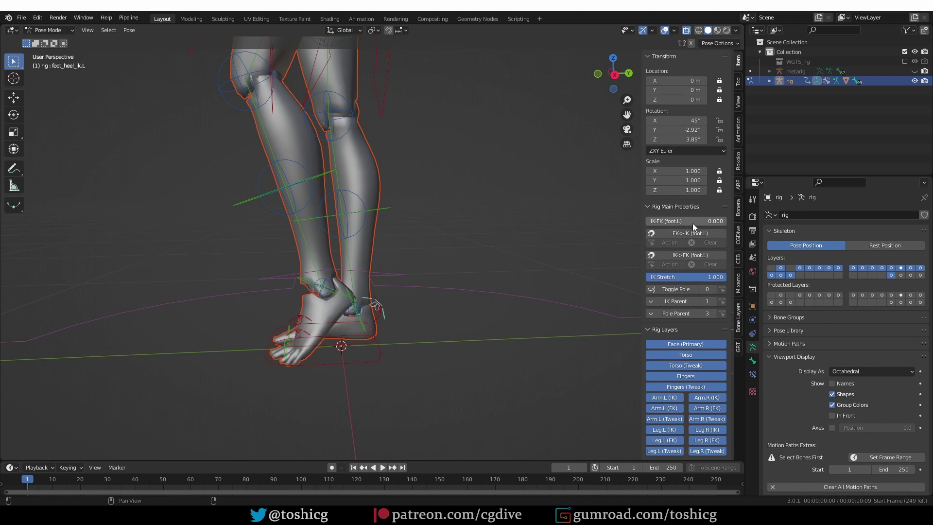
{"action": "left_click_drag", "start_coordinate": [658, 221], "coordinate": [727, 221]}
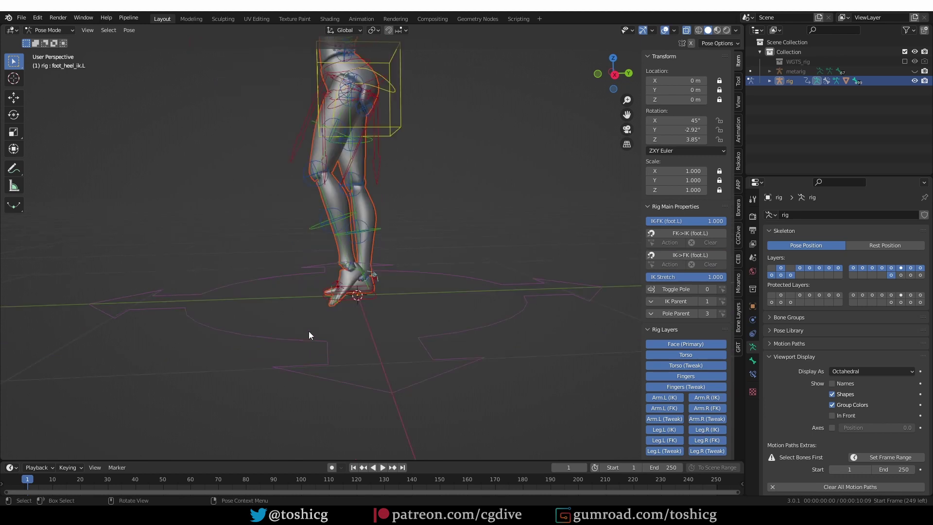
{"action": "key", "text": "shift+c"}
{"action": "left_click_drag", "start_coordinate": [698, 219], "coordinate": [717, 223]}
{"action": "scroll", "coordinate": [331, 354], "scroll_direction": "up", "scroll_amount": 3}
{"action": "scroll", "coordinate": [332, 357], "scroll_direction": "up", "scroll_amount": 2}
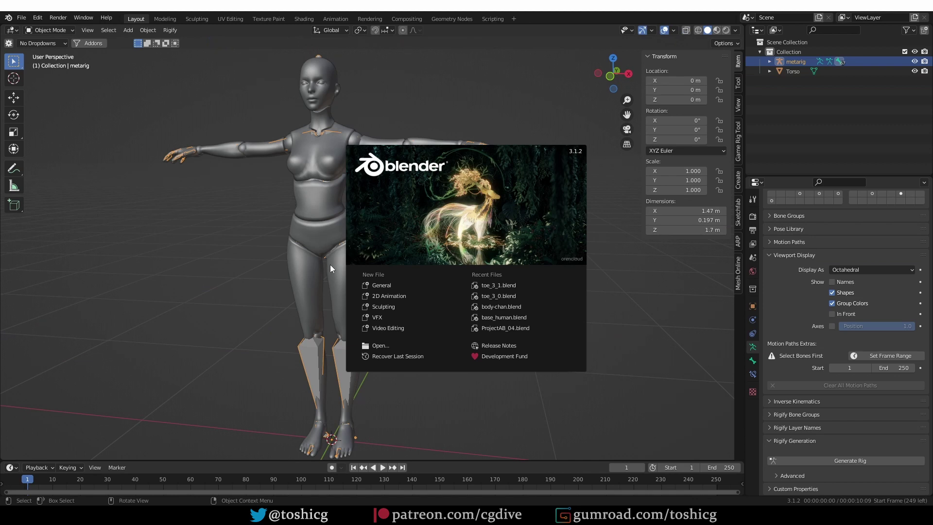
{"action": "left_click", "coordinate": [330, 265]}
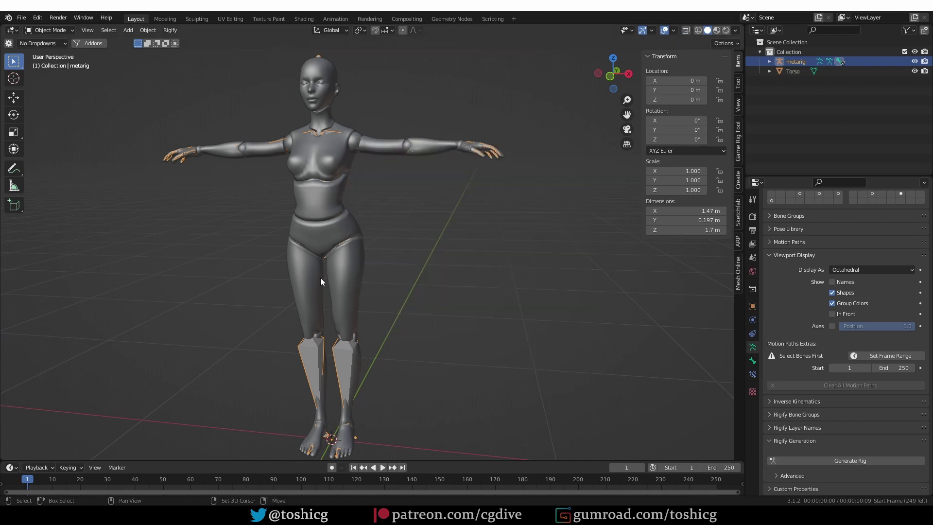
Step: In the Blender 3.1.2 scene, generate the rig from the metarig and parent the Torso mesh to it with automatic weights
{"action": "middle_click_drag", "start_coordinate": [361, 244], "coordinate": [386, 240], "text": "shift"}
{"action": "left_click", "coordinate": [836, 460]}
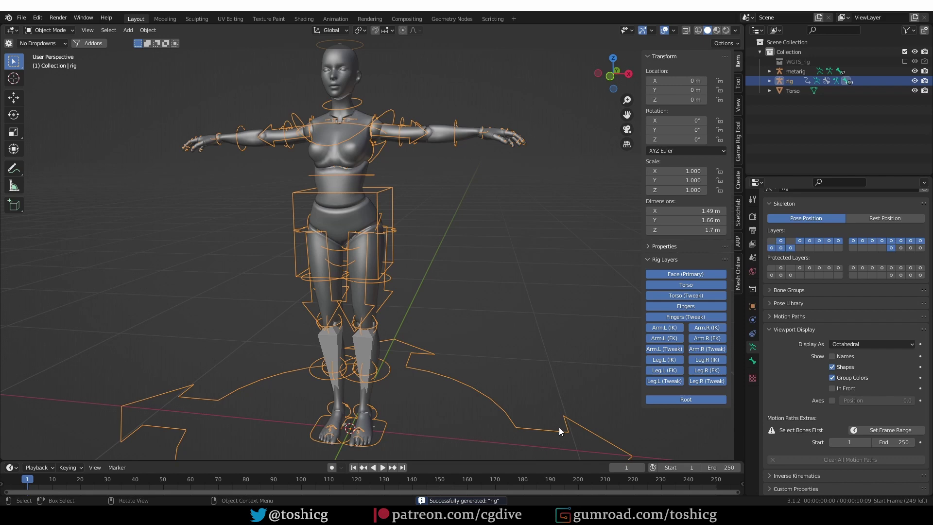
{"action": "left_click", "coordinate": [362, 200]}
{"action": "left_click", "coordinate": [384, 194], "text": "shift"}
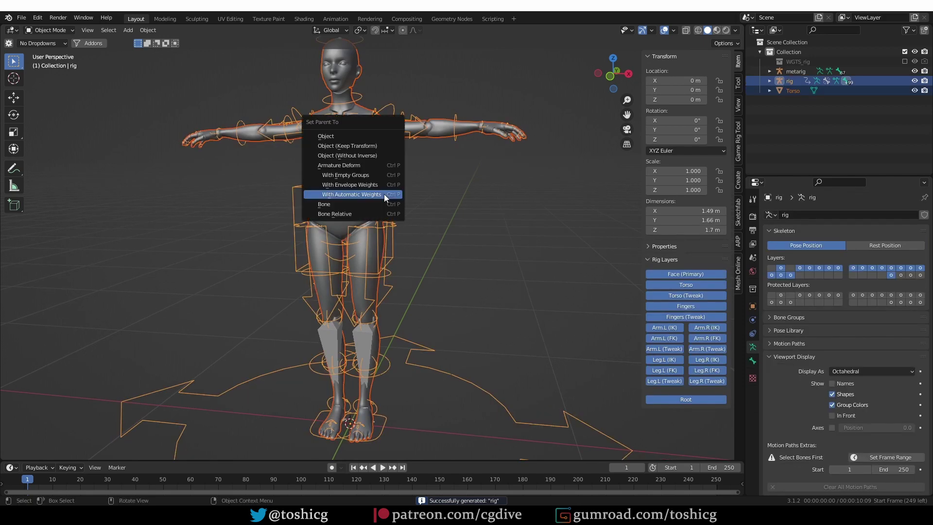
{"action": "key", "text": "ctrl+p"}
{"action": "left_click", "coordinate": [384, 194]}
Step: Hide the metarig in the Blender 3.1.2 scene and switch the new rig to Pose Mode
{"action": "left_click", "coordinate": [914, 71]}
{"action": "middle_click_drag", "start_coordinate": [522, 428], "coordinate": [408, 423]}
{"action": "middle_click_drag", "start_coordinate": [408, 423], "coordinate": [409, 307], "text": "shift"}
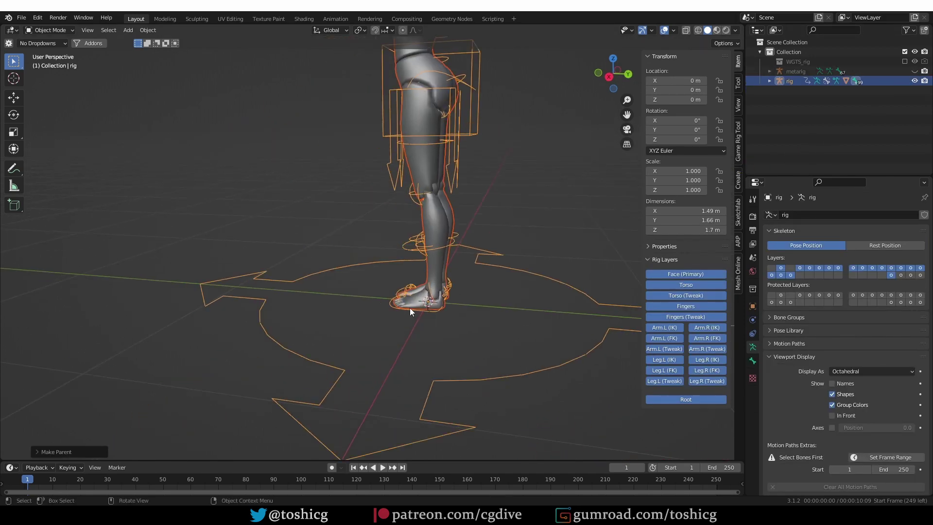
{"action": "scroll", "coordinate": [408, 311], "scroll_direction": "up", "scroll_amount": 6}
{"action": "key", "text": "ctrl+Tab"}
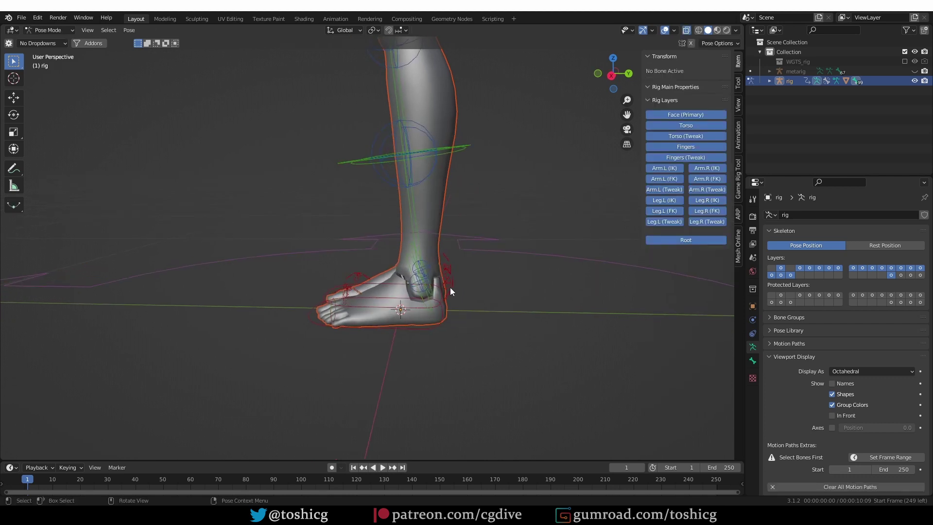
Step: Rotate the foot_heel_ik.L control by about 52° on X to lift the left heel
{"action": "left_click", "coordinate": [460, 310]}
{"action": "key", "text": "r"}
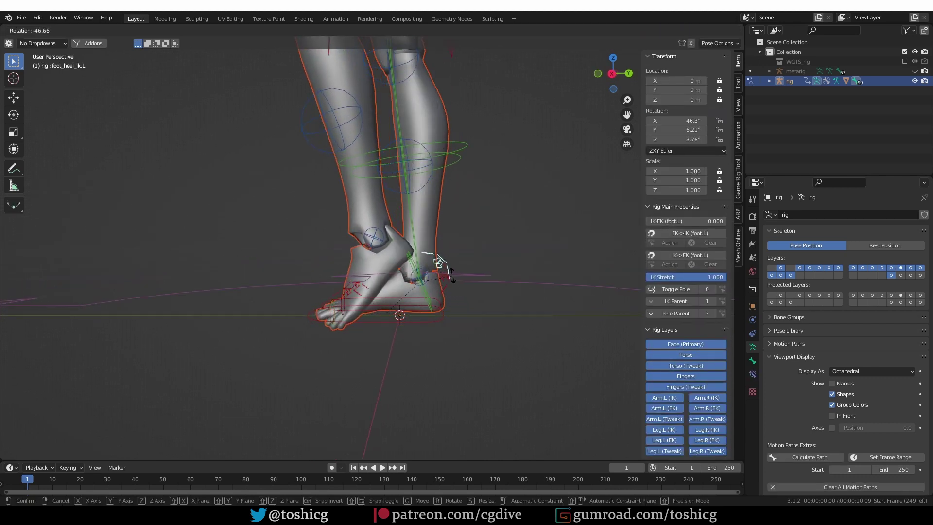
{"action": "left_click", "coordinate": [443, 328]}
Step: Match the left foot's FK controls to IK, set IK-FK (foot.L) to 1.000 and look closely at the toes
{"action": "left_click", "coordinate": [682, 235]}
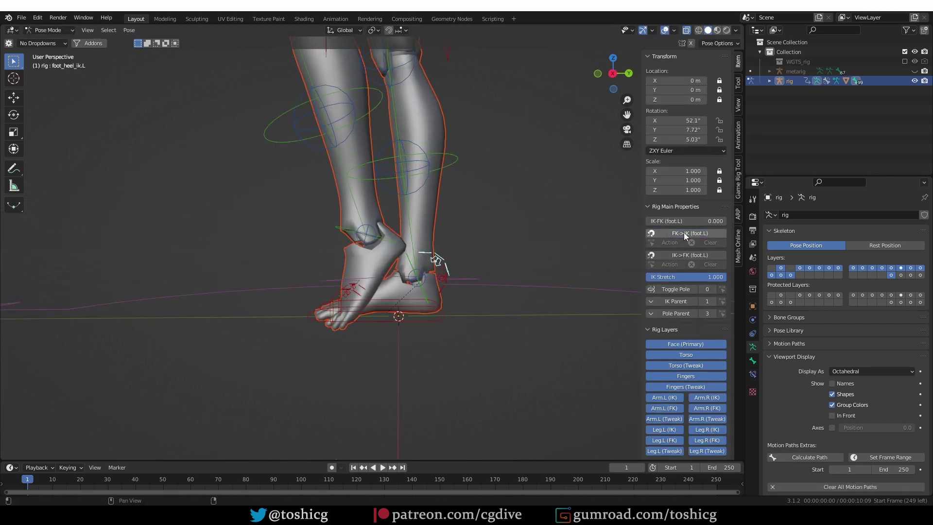
{"action": "left_click_drag", "start_coordinate": [655, 222], "coordinate": [734, 222]}
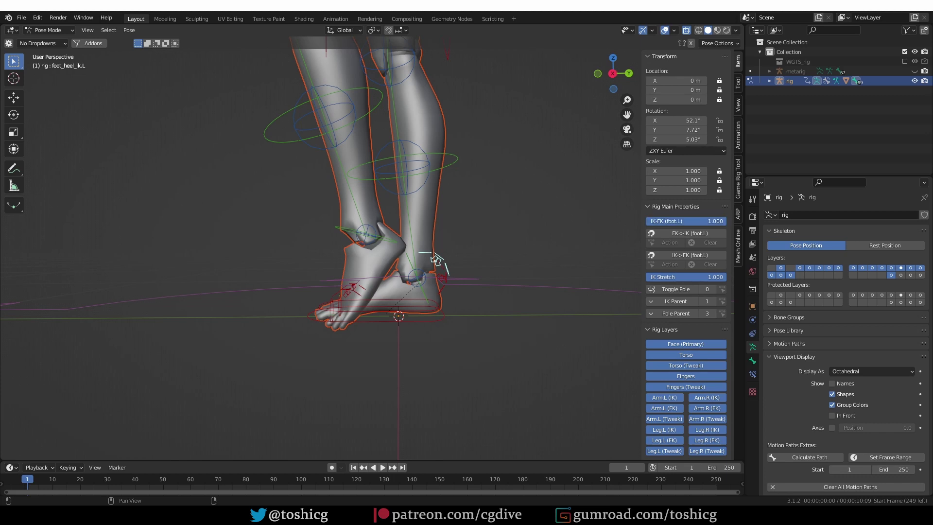
{"action": "middle_click_drag", "start_coordinate": [259, 374], "coordinate": [290, 410]}
{"action": "scroll", "coordinate": [286, 373], "scroll_direction": "up", "scroll_amount": 2}
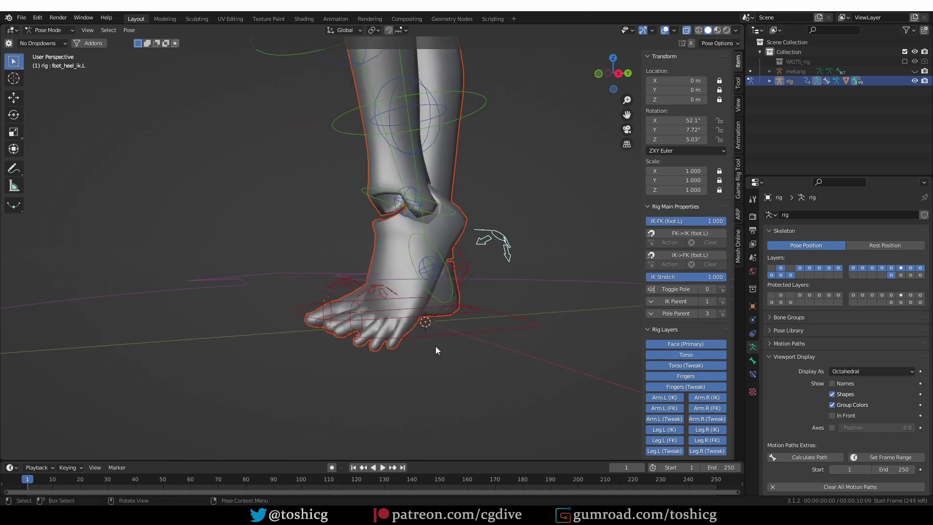
{"action": "scroll", "coordinate": [497, 392], "scroll_direction": "up", "scroll_amount": 2}
{"action": "middle_click_drag", "start_coordinate": [496, 392], "coordinate": [492, 358], "text": "shift"}
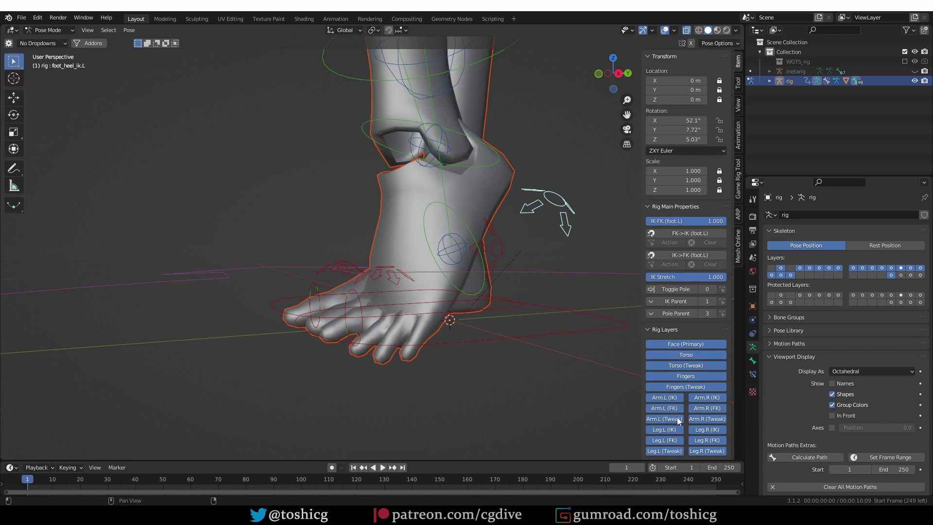
Step: With the Leg.L (FK) layer hidden, try rotating toe_ik.L at IK-FK (foot.L) 0.000, then return IK-FK to 1.000
{"action": "left_click", "coordinate": [670, 440]}
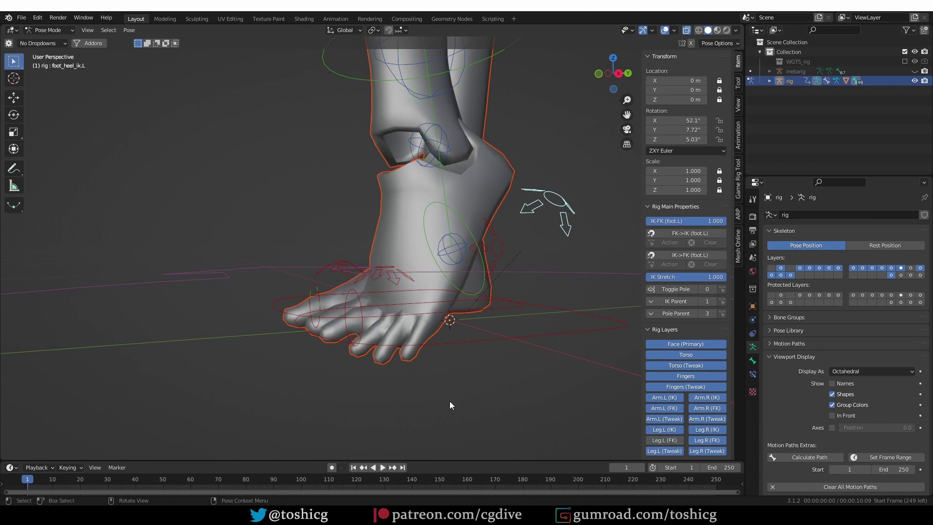
{"action": "left_click", "coordinate": [357, 314]}
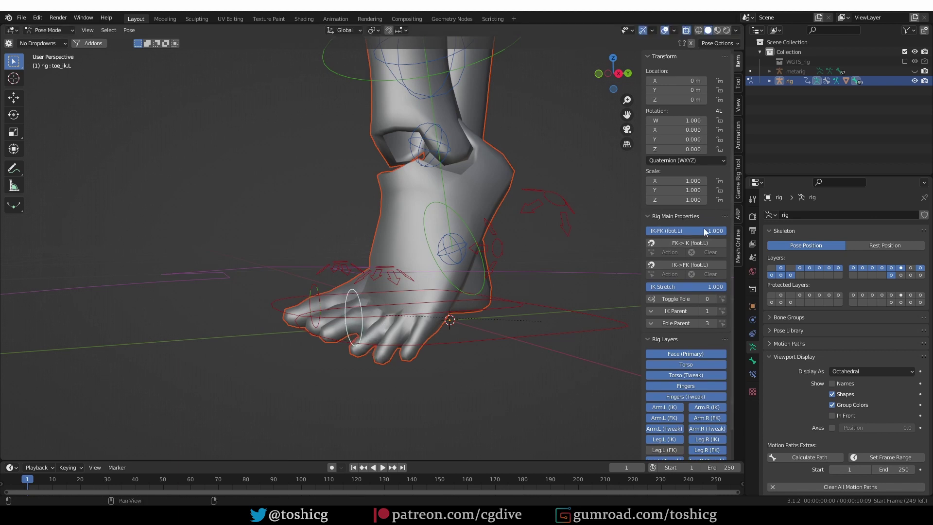
{"action": "left_click_drag", "start_coordinate": [704, 230], "coordinate": [651, 231]}
{"action": "key", "text": "r"}
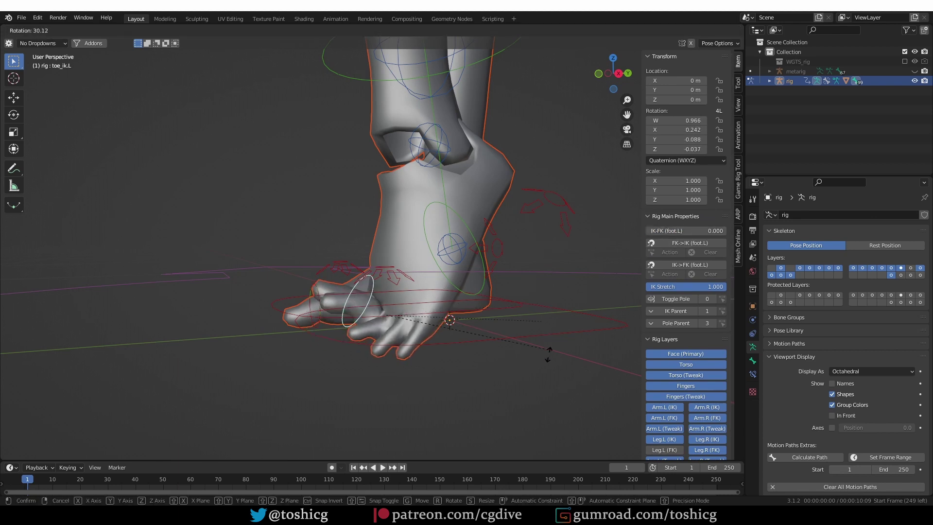
{"action": "right_click", "coordinate": [548, 353]}
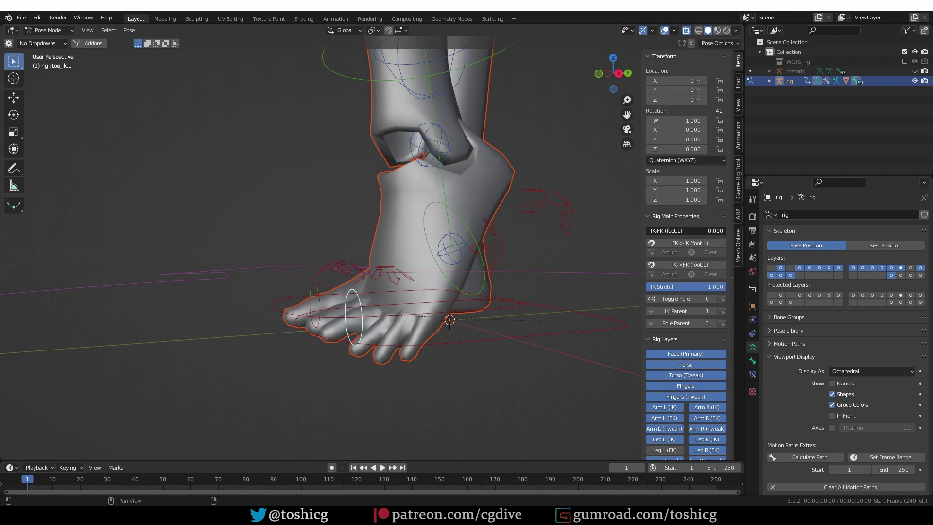
{"action": "left_click_drag", "start_coordinate": [652, 232], "coordinate": [726, 231]}
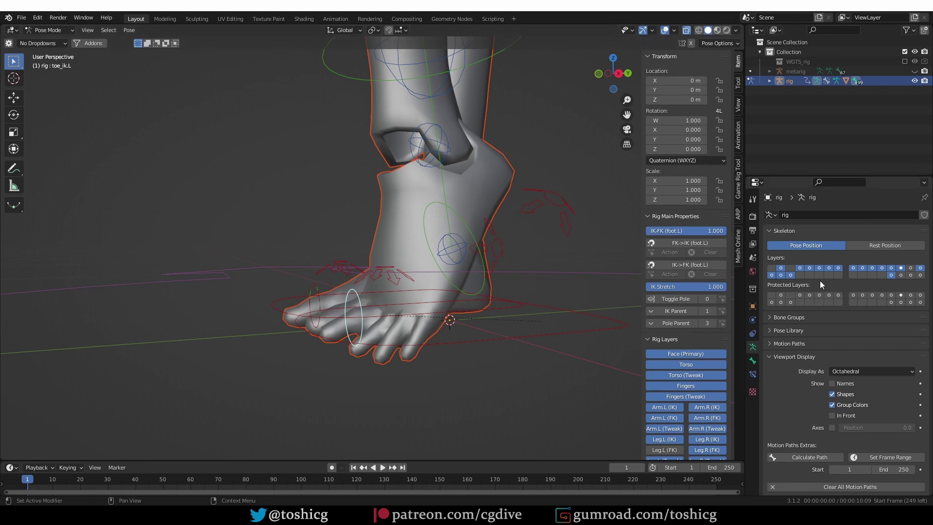
Step: Hide the Leg.L (IK) rig layer and show the Leg.L (FK) and Leg.L (Tweak) layers
{"action": "left_click", "coordinate": [676, 440]}
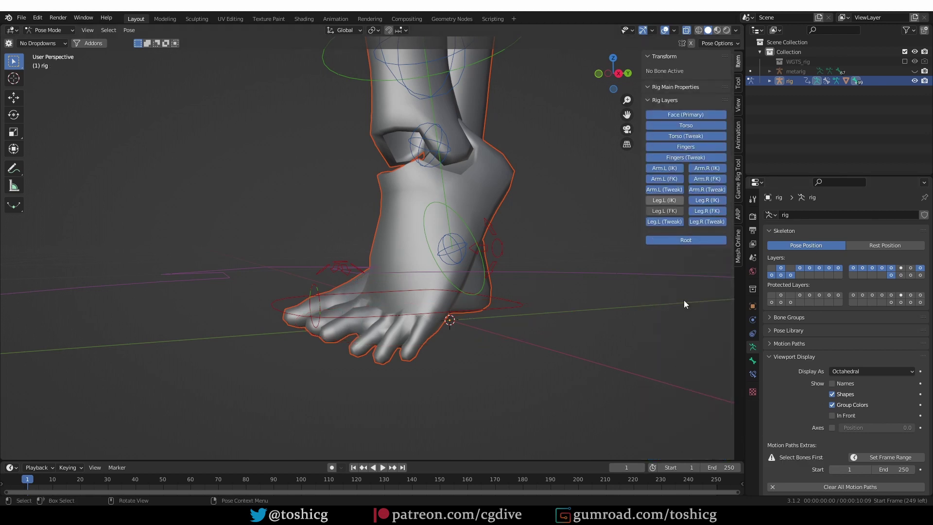
{"action": "left_click", "coordinate": [669, 212]}
{"action": "left_click", "coordinate": [665, 221]}
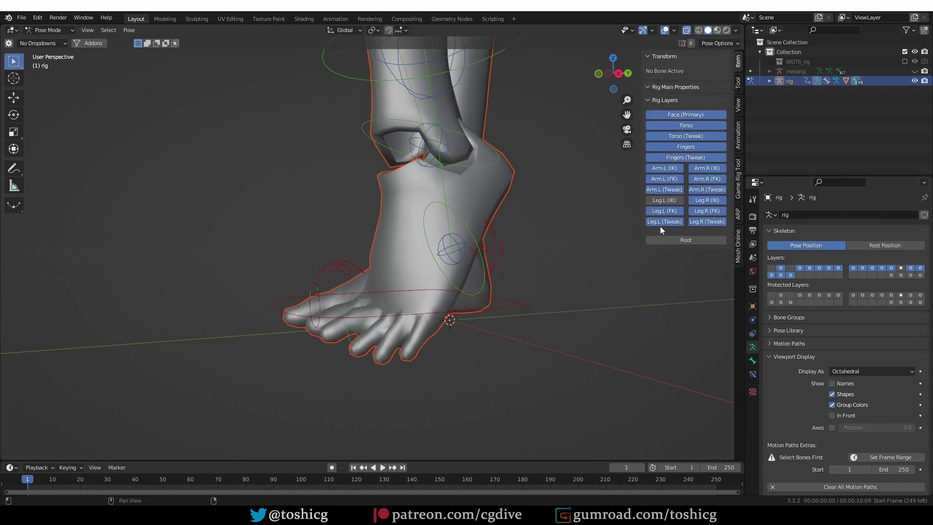
Step: Try rotating the toe_fk.L control to bend the left toes in FK mode
{"action": "left_click", "coordinate": [359, 306]}
{"action": "key", "text": "r"}
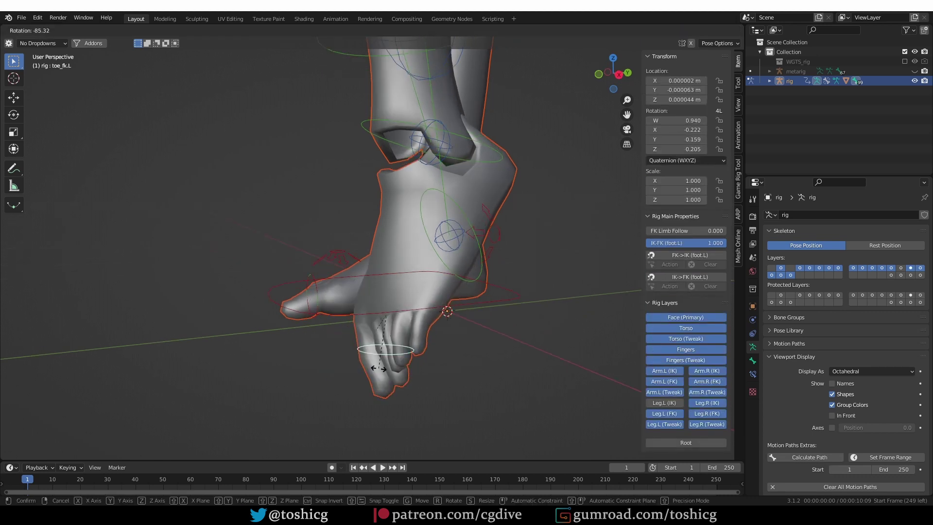
{"action": "left_click", "coordinate": [386, 321]}
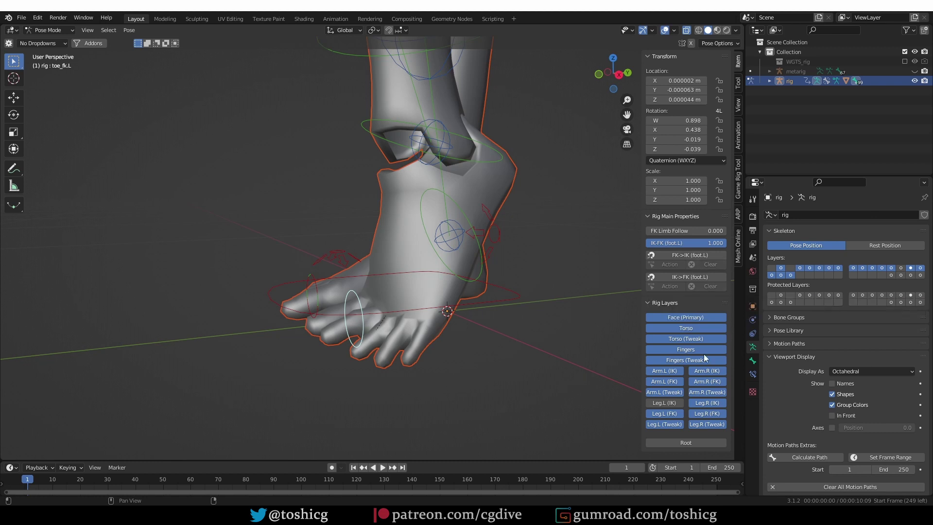
Step: Show the Leg.L (IK) rig layer, select foot_ik.L and set IK-FK (foot.L) to 0.000
{"action": "left_click", "coordinate": [669, 403]}
{"action": "left_click", "coordinate": [479, 336]}
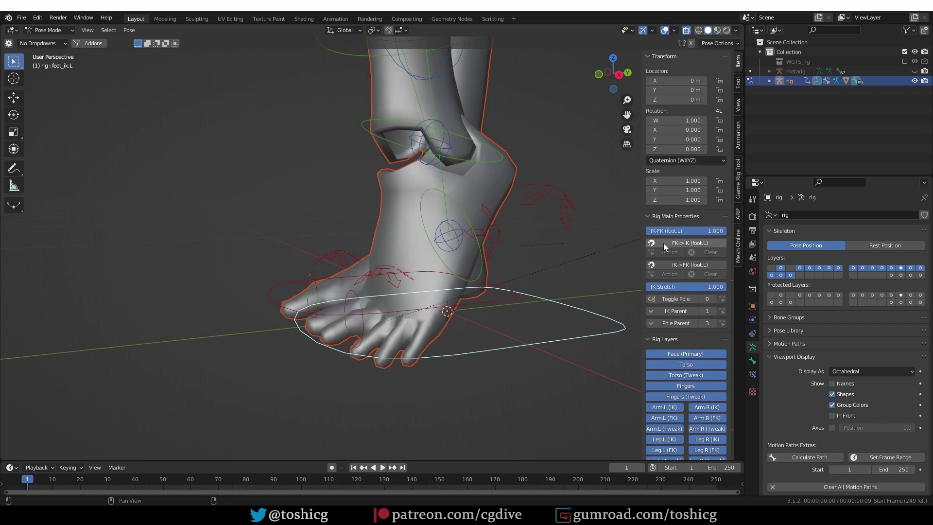
{"action": "left_click", "coordinate": [702, 231]}
{"action": "type", "text": "0"}
{"action": "key", "text": "Return"}
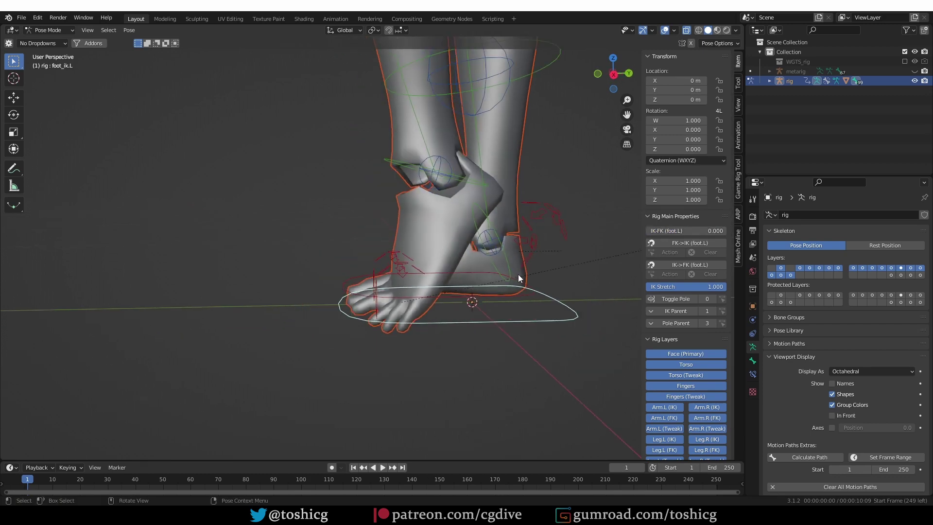
Step: Move foot_ik.L about 0.48 m down, beyond the left leg's reach, and set IK Stretch to 0.000
{"action": "key", "text": "g"}
{"action": "left_click", "coordinate": [474, 51]}
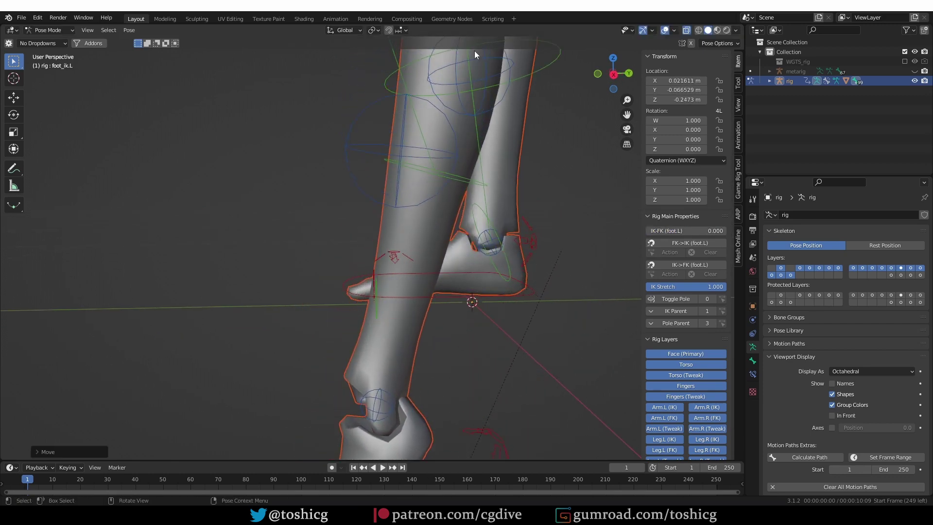
{"action": "scroll", "coordinate": [576, 145], "scroll_direction": "down", "scroll_amount": 4}
{"action": "middle_click_drag", "start_coordinate": [576, 145], "coordinate": [466, 387]}
{"action": "key", "text": "g"}
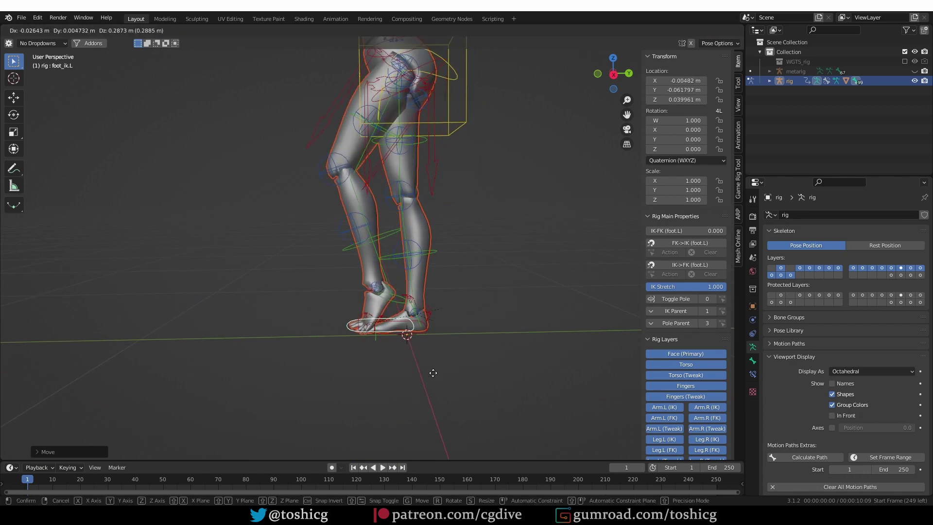
{"action": "left_click", "coordinate": [384, 67]}
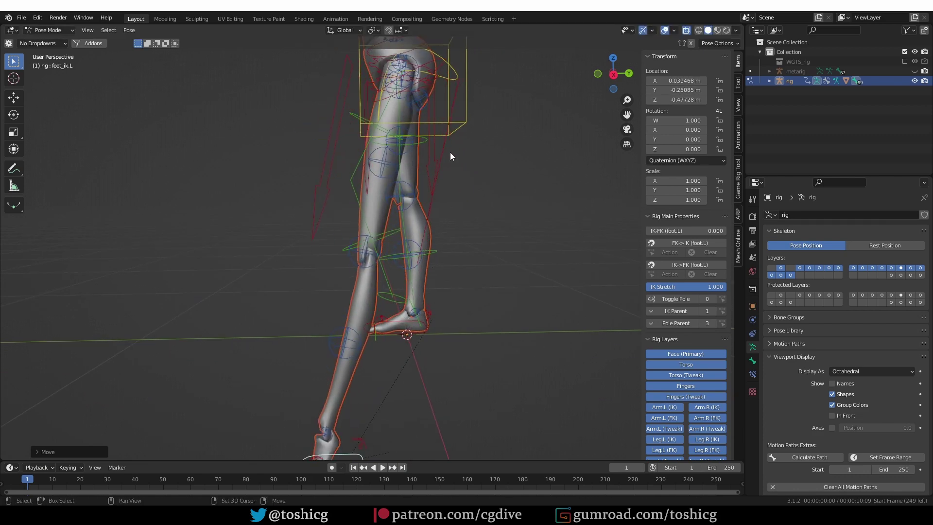
{"action": "middle_click_drag", "start_coordinate": [450, 153], "coordinate": [452, 104], "text": "shift"}
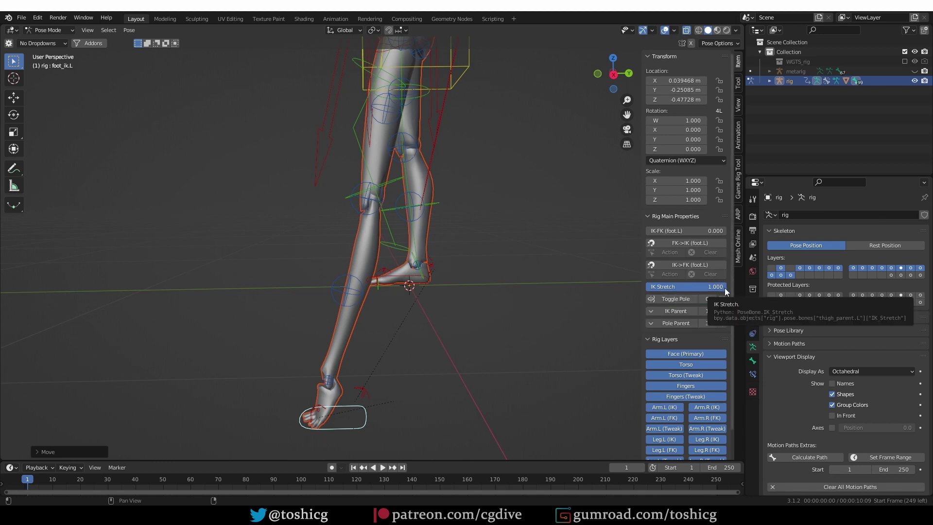
{"action": "left_click_drag", "start_coordinate": [723, 287], "coordinate": [401, 260]}
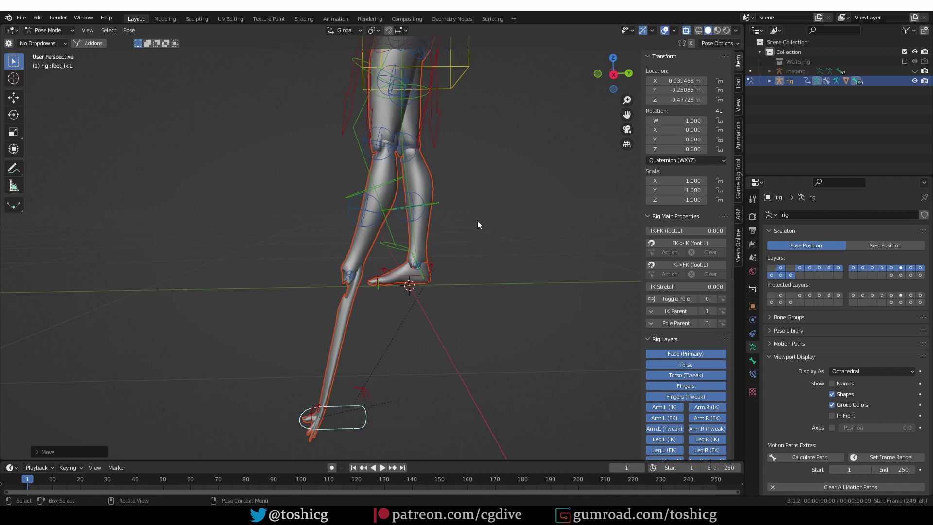
Step: Leave the rig's Pose Mode, unhide the metarig and enter Pose Mode on it
{"action": "key", "text": "ctrl+Tab"}
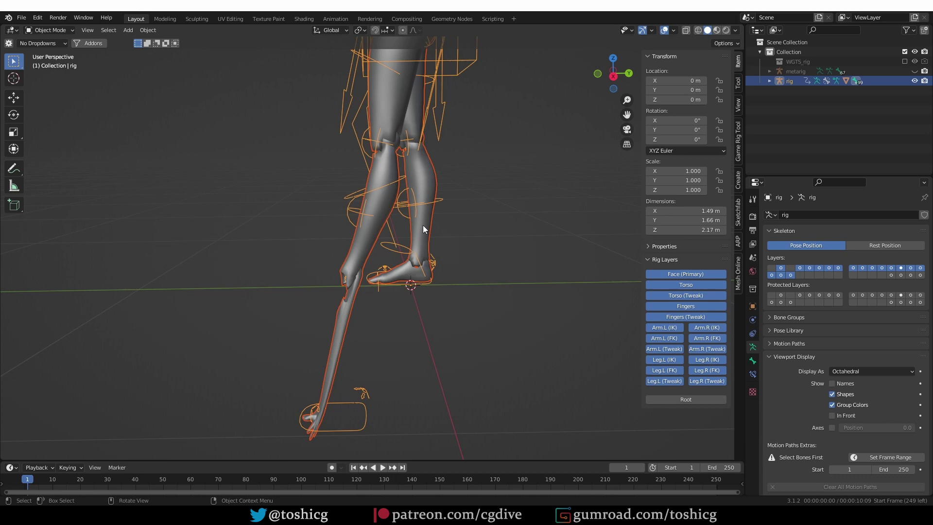
{"action": "left_click", "coordinate": [912, 71]}
{"action": "left_click", "coordinate": [797, 72]}
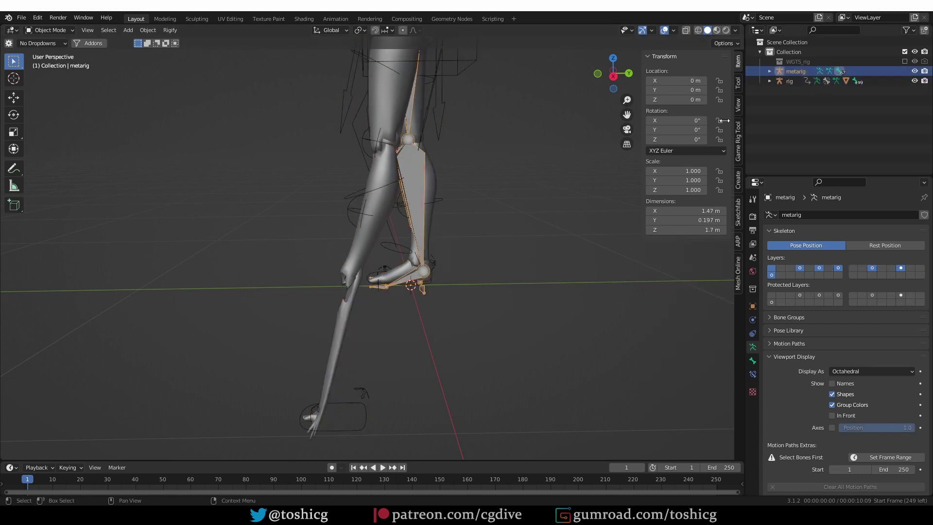
{"action": "middle_click_drag", "start_coordinate": [413, 165], "coordinate": [440, 121]}
{"action": "key", "text": "ctrl+Tab"}
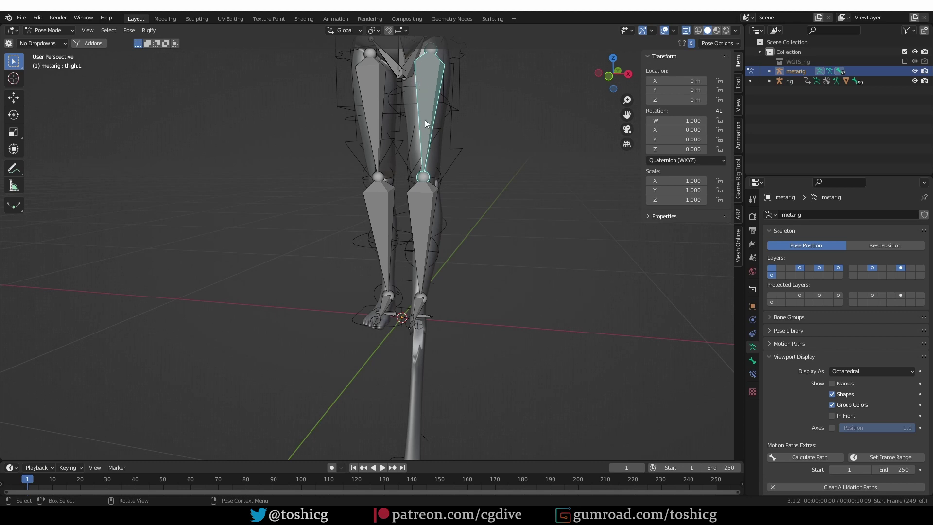
Step: Disable the Separate IK Toe option in the Rigify Type settings of thigh.L and thigh.R
{"action": "left_click", "coordinate": [753, 362]}
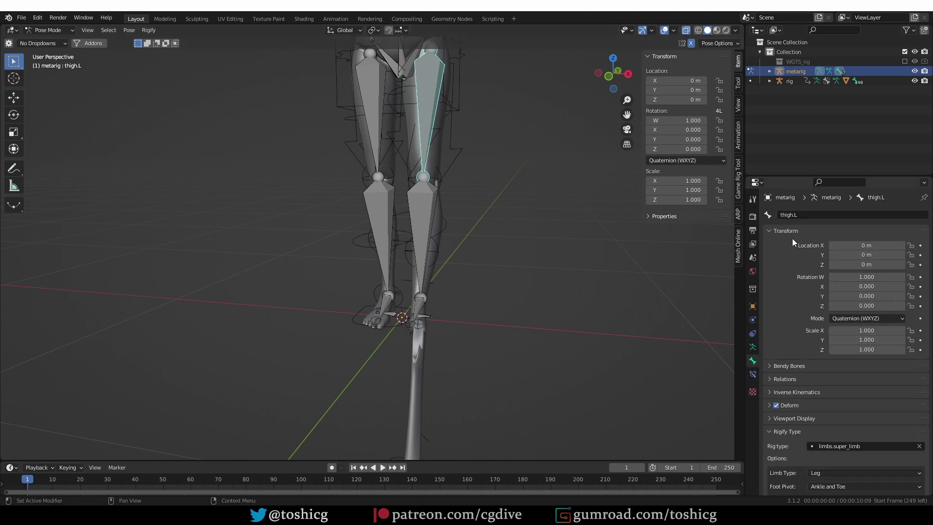
{"action": "scroll", "coordinate": [793, 242], "scroll_direction": "down", "scroll_amount": 6}
{"action": "scroll", "coordinate": [816, 379], "scroll_direction": "down", "scroll_amount": 2}
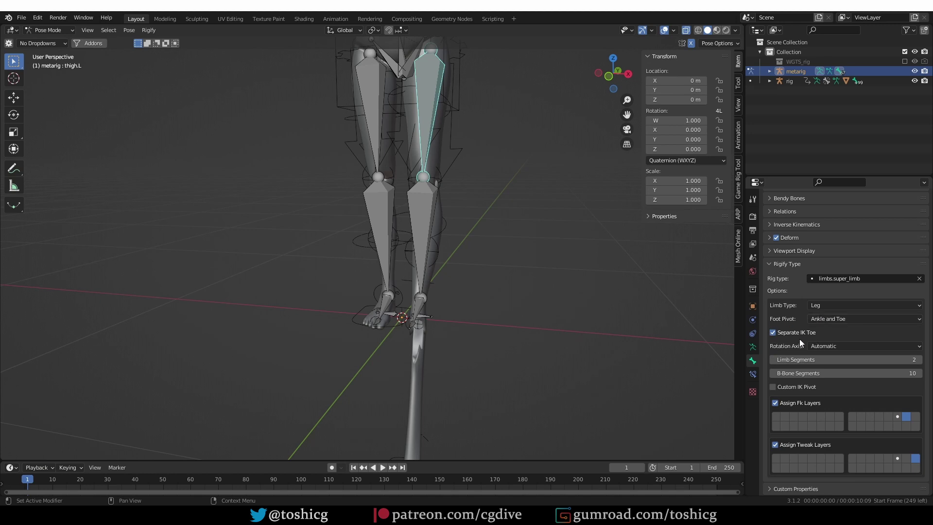
{"action": "left_click", "coordinate": [774, 334]}
{"action": "left_click", "coordinate": [385, 108]}
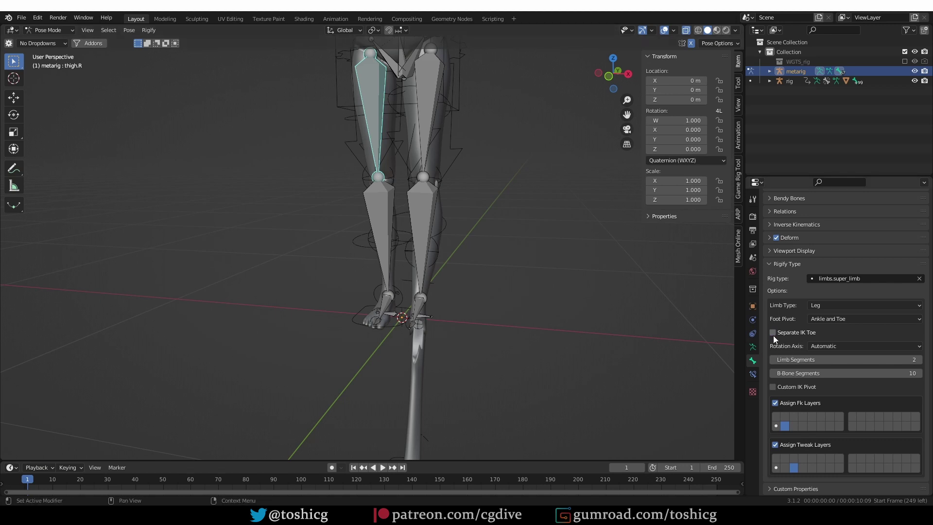
Step: Re-generate the Rigify rig from the metarig
{"action": "left_click", "coordinate": [753, 347]}
{"action": "scroll", "coordinate": [825, 404], "scroll_direction": "down", "scroll_amount": 3}
{"action": "left_click", "coordinate": [822, 460]}
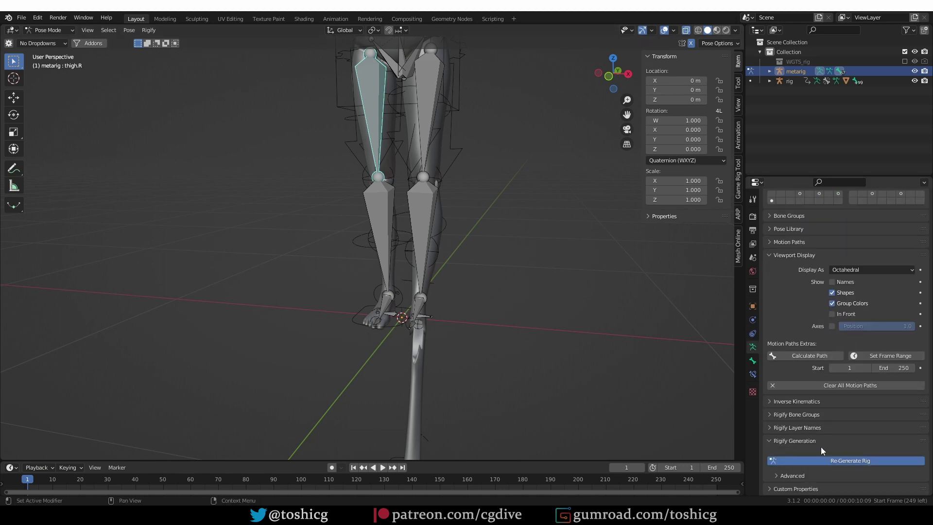
Step: In Pose Mode on the new rig, pull foot_ik.L about 0.43 m down and set IK Stretch to 0.000
{"action": "scroll", "coordinate": [452, 205], "scroll_direction": "down", "scroll_amount": 5}
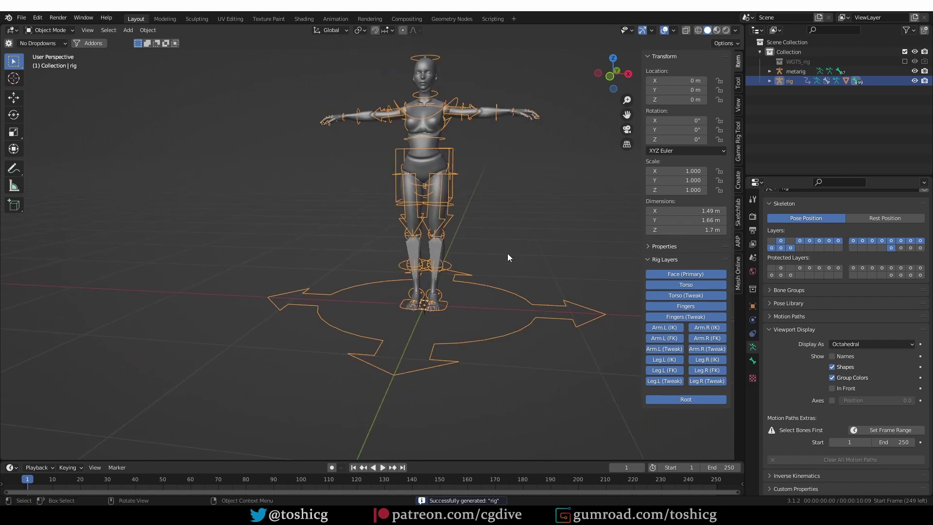
{"action": "middle_click_drag", "start_coordinate": [508, 252], "coordinate": [444, 358]}
{"action": "key", "text": "ctrl+Tab"}
{"action": "left_click", "coordinate": [440, 321]}
{"action": "scroll", "coordinate": [467, 345], "scroll_direction": "up", "scroll_amount": 3}
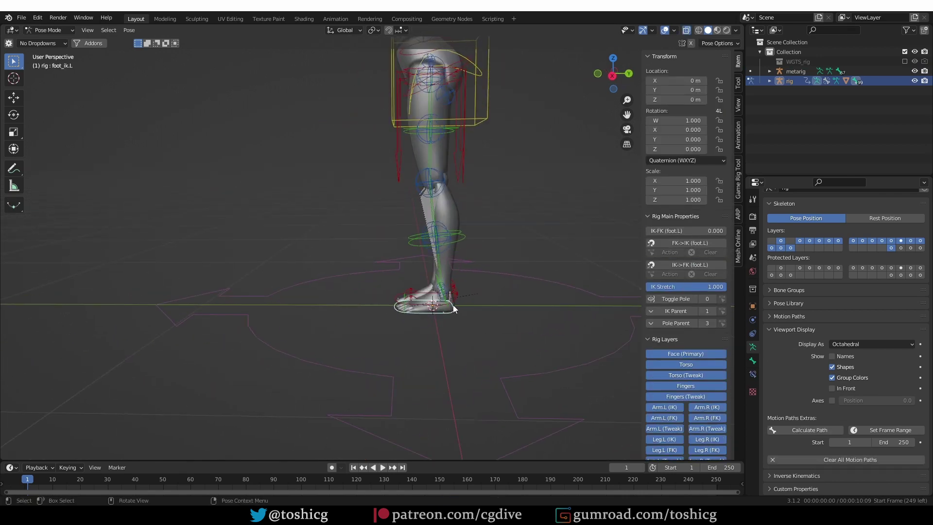
{"action": "key", "text": "g"}
{"action": "left_click", "coordinate": [387, 412]}
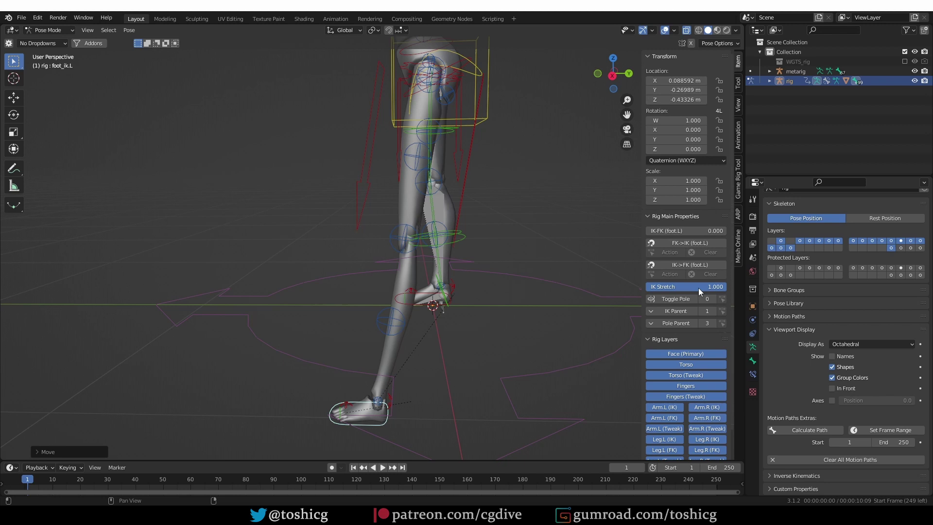
{"action": "left_click_drag", "start_coordinate": [699, 287], "coordinate": [649, 287]}
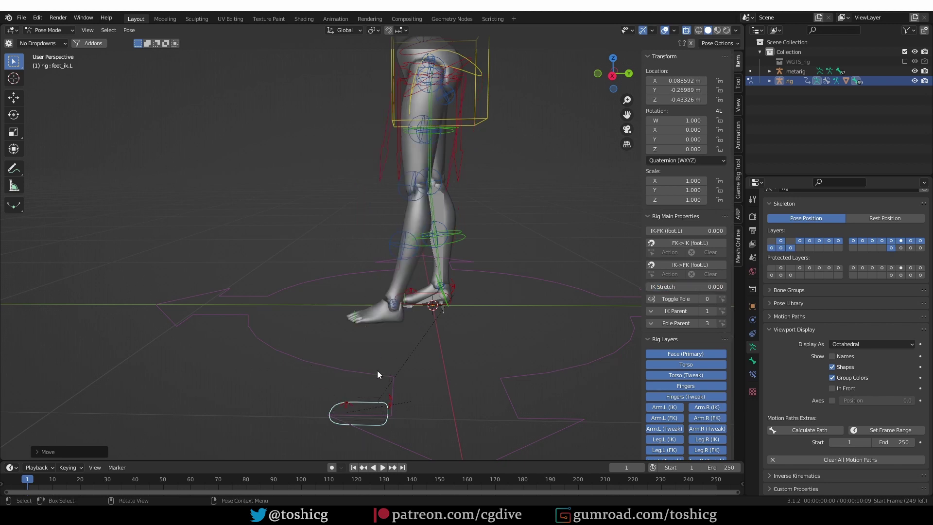
{"action": "scroll", "coordinate": [396, 372], "scroll_direction": "up", "scroll_amount": 1}
{"action": "middle_click_drag", "start_coordinate": [430, 343], "coordinate": [447, 311], "text": "shift"}
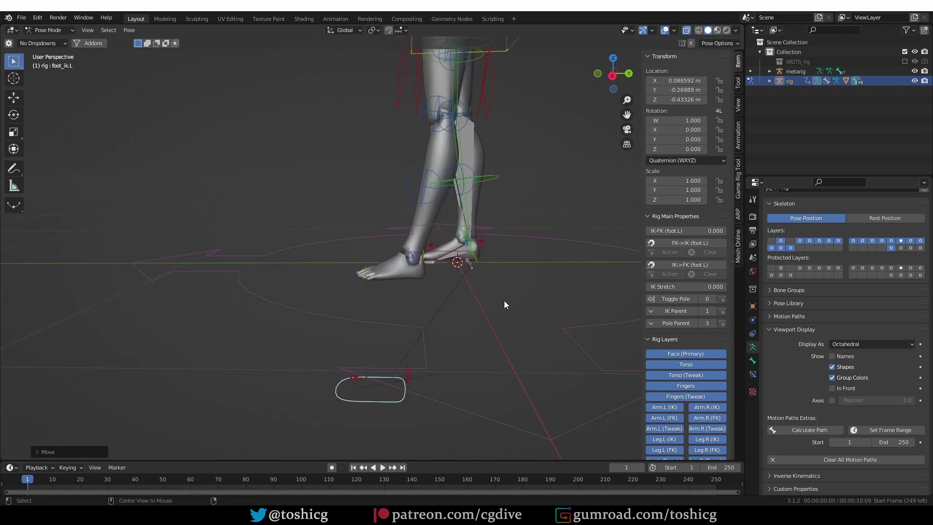
Step: Clear the location of foot_ik.L and rotate foot_heel_ik.L to about 44.5° on X to lift the left heel
{"action": "key", "text": "alt+g"}
{"action": "middle_click_drag", "start_coordinate": [505, 299], "coordinate": [482, 290]}
{"action": "left_click", "coordinate": [479, 289]}
{"action": "key", "text": "r"}
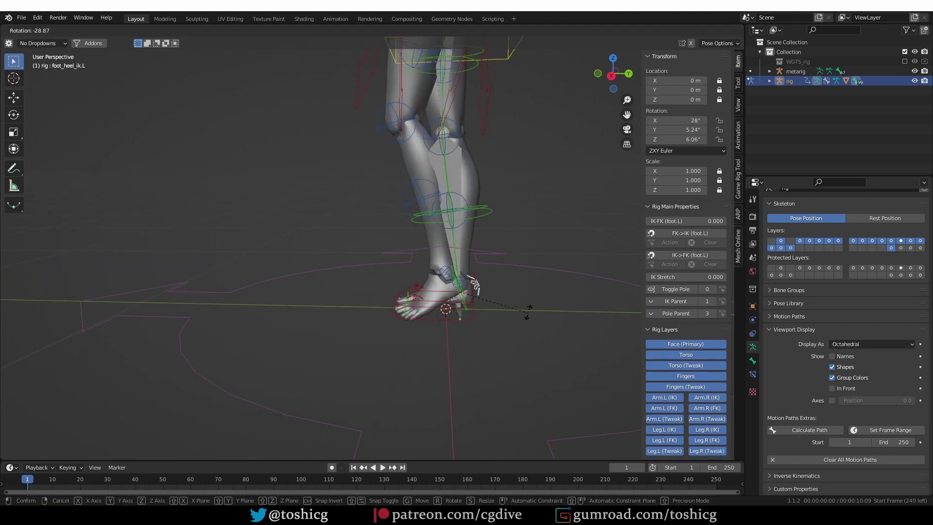
{"action": "left_click", "coordinate": [525, 294]}
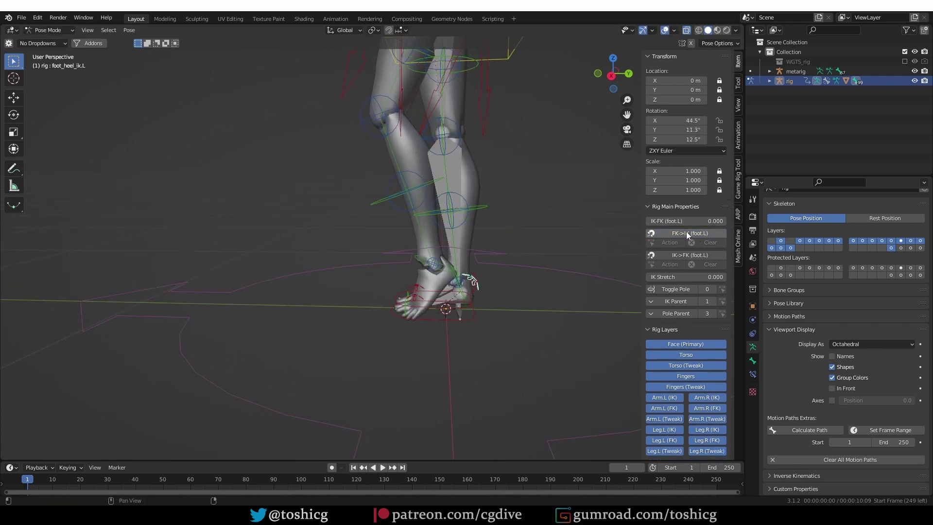
Step: Snap the left foot's FK controls to IK, set IK-FK (foot.L) to 1.000 and look closely at the toes
{"action": "left_click_drag", "start_coordinate": [656, 220], "coordinate": [719, 221]}
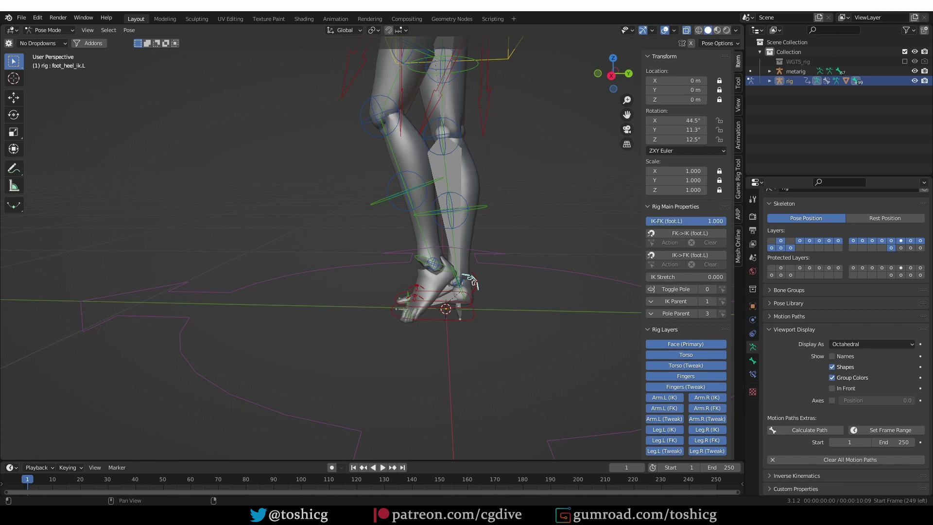
{"action": "scroll", "coordinate": [439, 322], "scroll_direction": "up", "scroll_amount": 3}
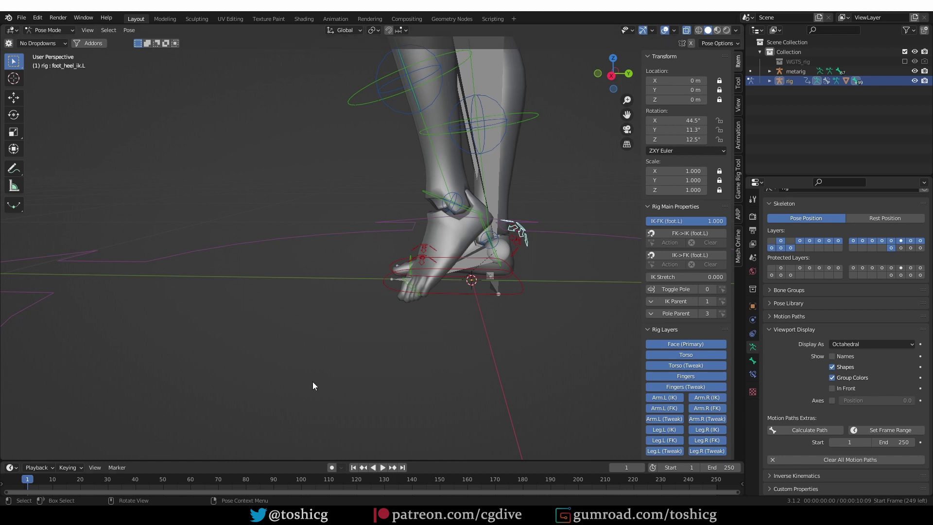
Step: Switch to the Blender 3.2.0 window and dismiss its splash screen
{"action": "mouse_move", "coordinate": [250, 515]}
{"action": "left_click", "coordinate": [259, 478]}
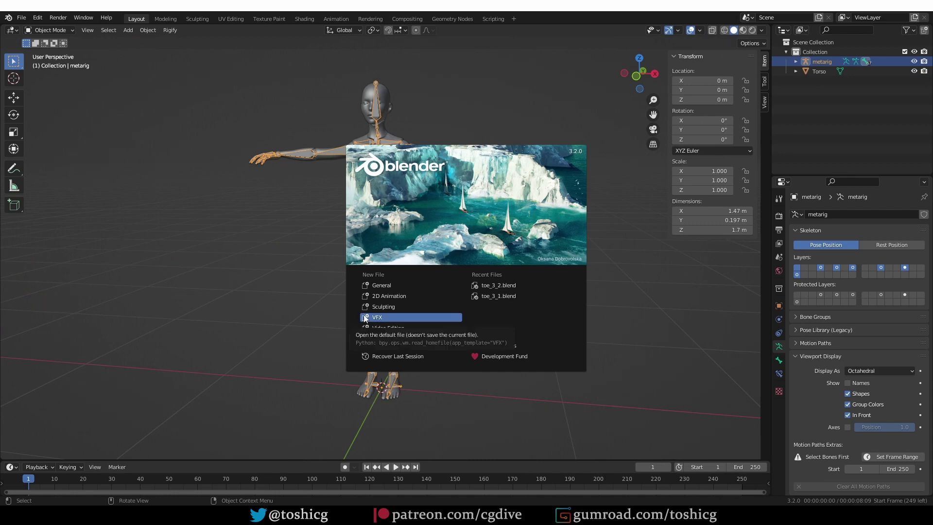
{"action": "left_click", "coordinate": [272, 247]}
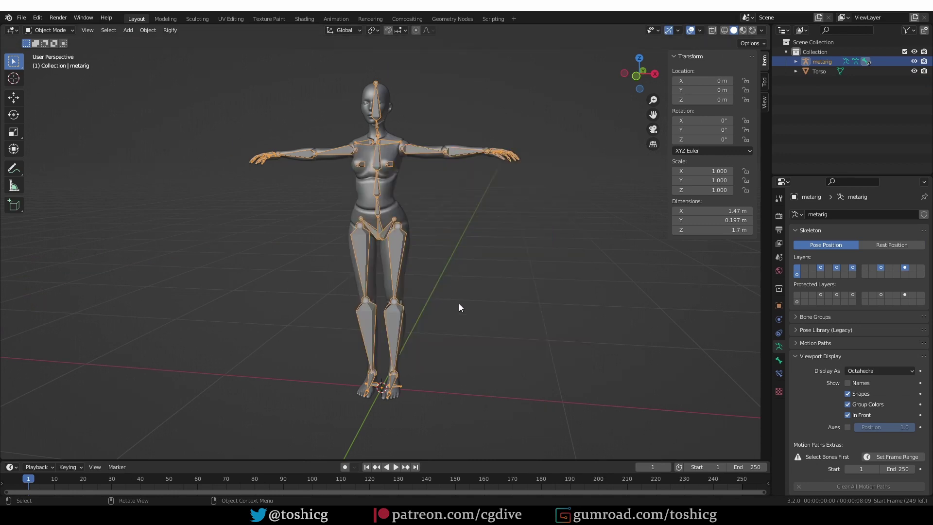
Step: Generate the Rigify rig from the metarig and parent the Torso mesh to it with automatic weights
{"action": "scroll", "coordinate": [833, 363], "scroll_direction": "down", "scroll_amount": 5}
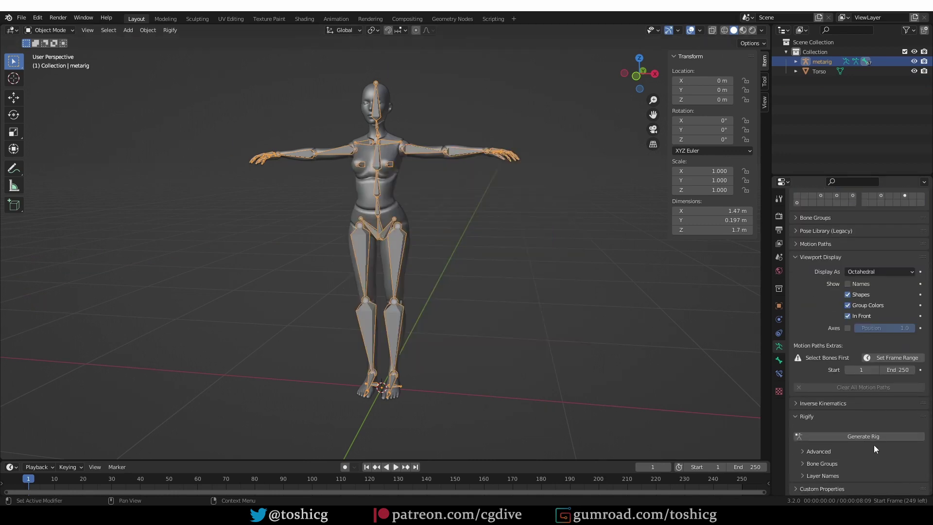
{"action": "left_click", "coordinate": [873, 437]}
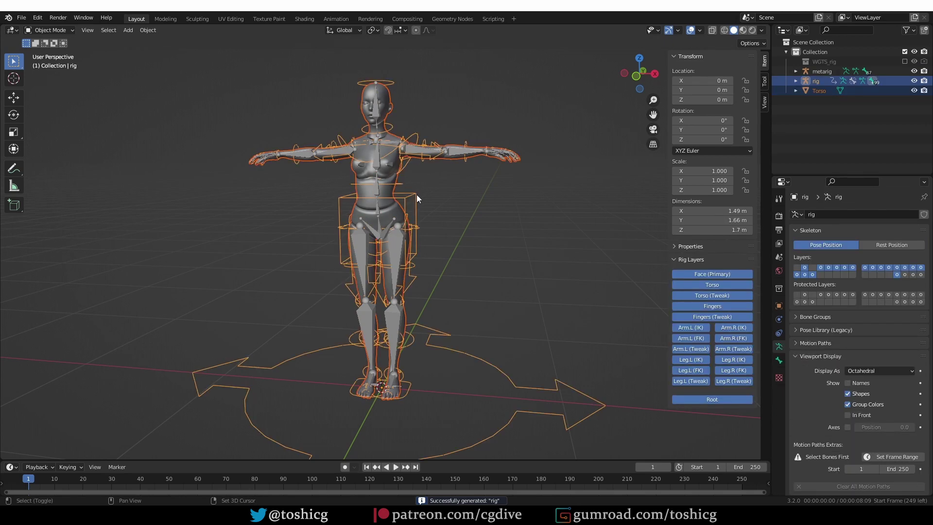
{"action": "key", "text": "ctrl+p"}
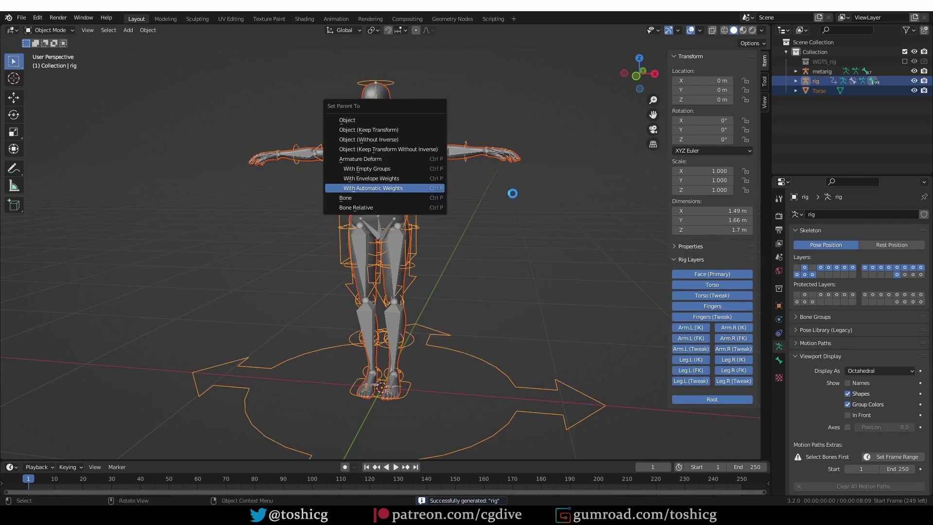
{"action": "left_click", "coordinate": [421, 187]}
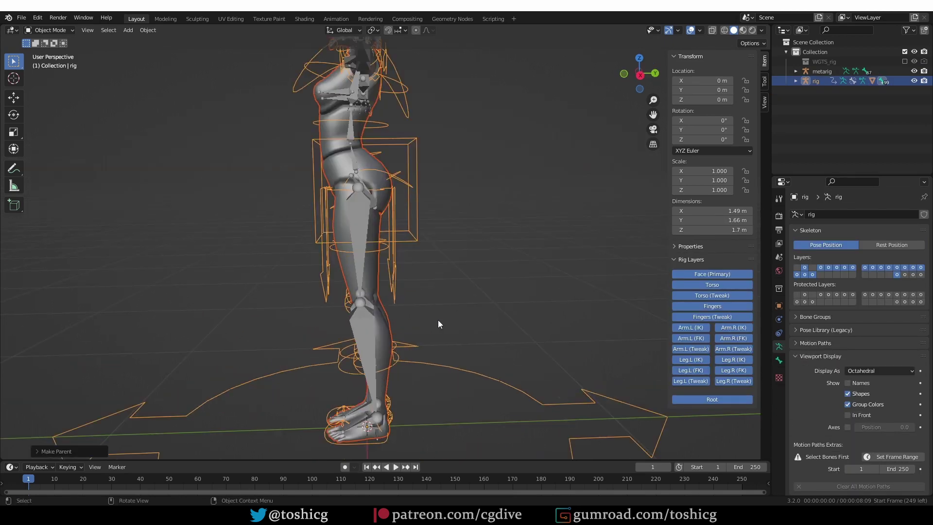
Step: In Pose Mode on the generated rig, rotate foot_heel_ik.L to about 43.6° on X
{"action": "scroll", "coordinate": [438, 273], "scroll_direction": "up", "scroll_amount": 4}
{"action": "key", "text": "ctrl+Tab"}
{"action": "left_click", "coordinate": [436, 293]}
{"action": "middle_click_drag", "start_coordinate": [476, 312], "coordinate": [455, 323]}
{"action": "key", "text": "r"}
{"action": "left_click", "coordinate": [460, 250]}
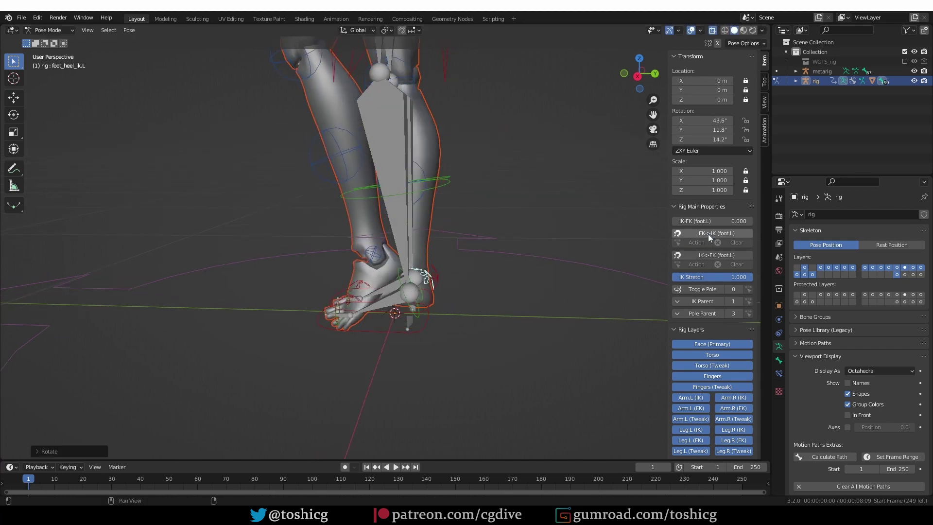
Step: Snap the left foot's FK controls to the IK pose and set IK-FK (foot.L) to 1.000
{"action": "left_click", "coordinate": [708, 234]}
{"action": "left_click_drag", "start_coordinate": [681, 224], "coordinate": [753, 222]}
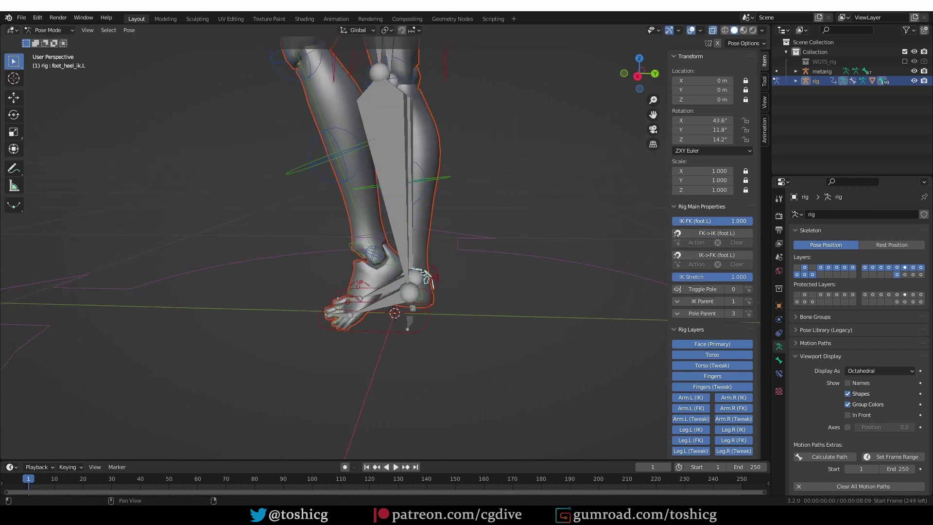
{"action": "mouse_move", "coordinate": [394, 317]}
{"action": "middle_mouse_down"}
{"action": "mouse_move", "coordinate": [451, 314]}
{"action": "mouse_move", "coordinate": [400, 337]}
{"action": "mouse_move", "coordinate": [391, 323]}
{"action": "middle_mouse_up"}
Step: Return IK-FK (foot.L) to 0.000 and move foot_ik.L about 0.53 m down to stretch the left leg
{"action": "left_click", "coordinate": [389, 335]}
{"action": "key", "text": "g"}
{"action": "right_click", "coordinate": [314, 443]}
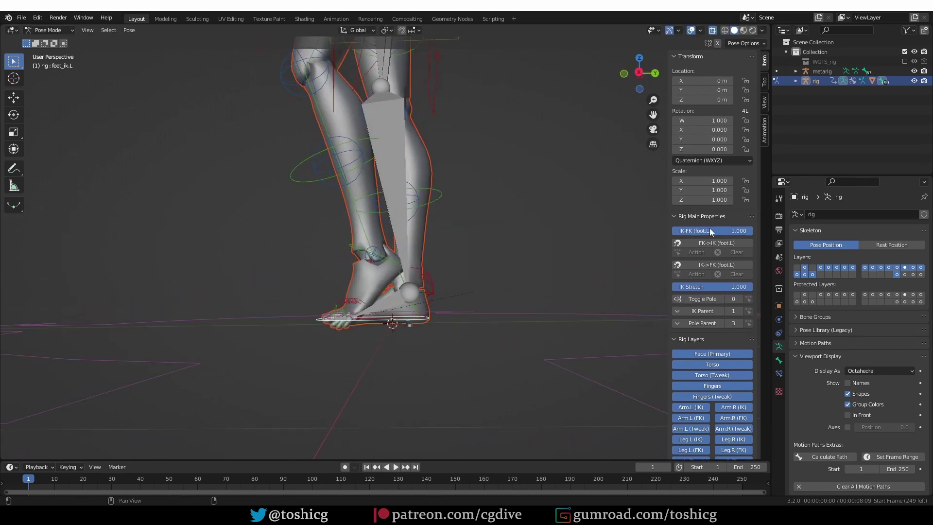
{"action": "left_click_drag", "start_coordinate": [712, 231], "coordinate": [676, 231]}
{"action": "right_click", "coordinate": [589, 237]}
{"action": "key", "text": "g"}
{"action": "left_click", "coordinate": [433, 365]}
Step: Lower IK Stretch on the left leg while foot_ik.L is out of reach and view the foot
{"action": "scroll", "coordinate": [433, 365], "scroll_direction": "down", "scroll_amount": 4}
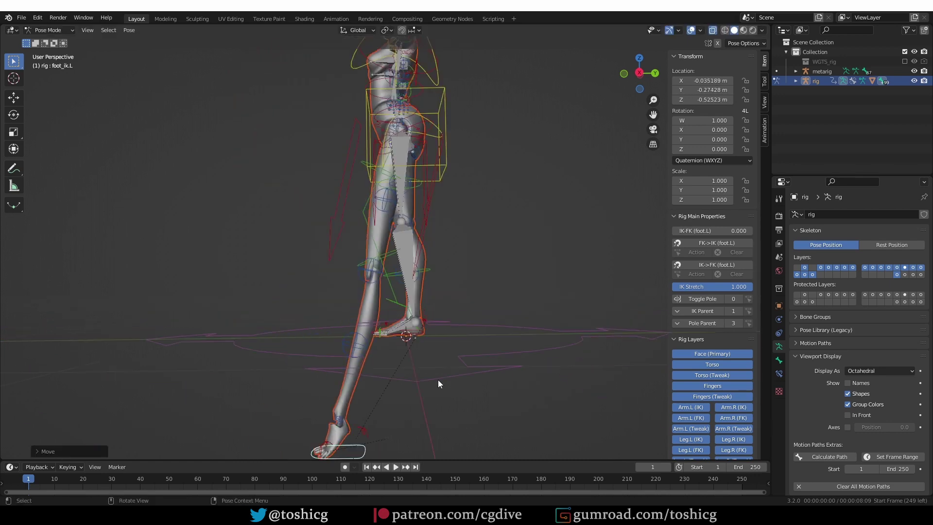
{"action": "middle_click_drag", "start_coordinate": [438, 383], "coordinate": [453, 319], "text": "shift"}
{"action": "left_click_drag", "start_coordinate": [739, 287], "coordinate": [681, 286]}
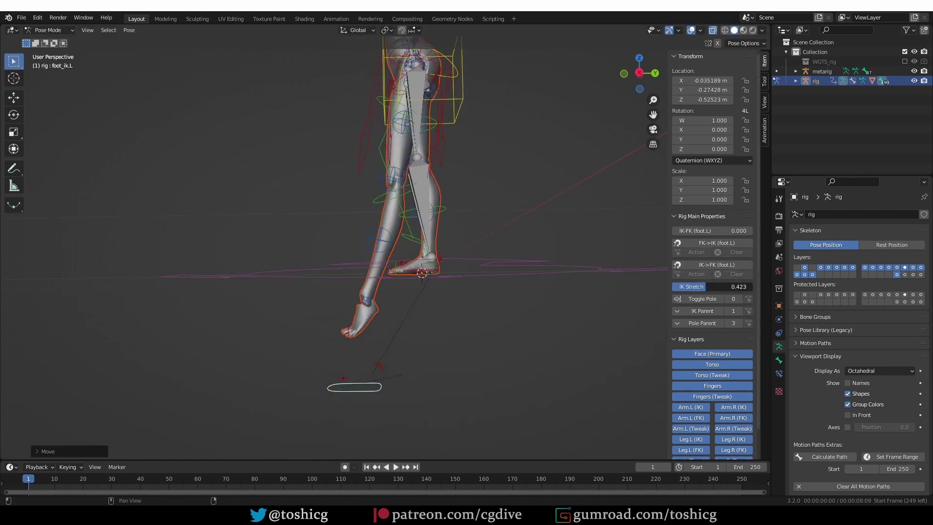
{"action": "middle_click_drag", "start_coordinate": [531, 303], "coordinate": [381, 332]}
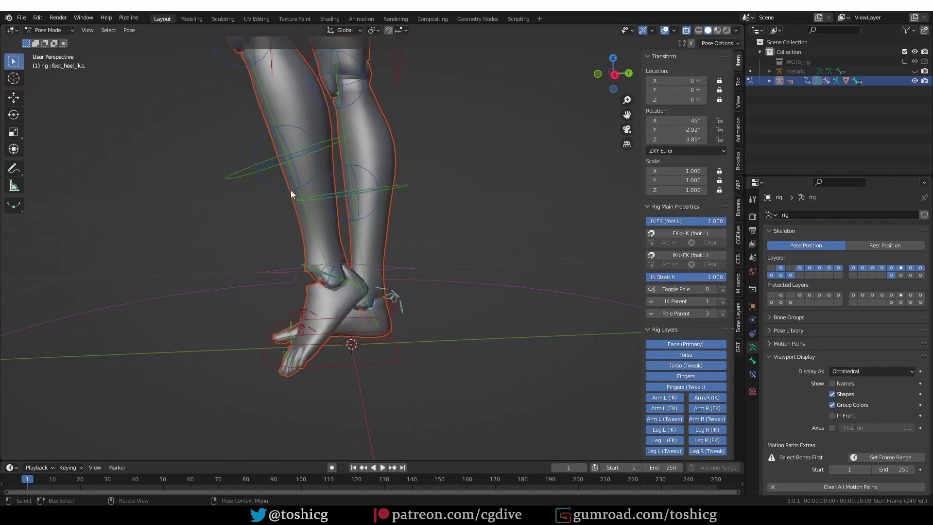
{"action": "scroll", "coordinate": [214, 176], "scroll_direction": "down", "scroll_amount": 2}
{"action": "middle_click_drag", "start_coordinate": [214, 176], "coordinate": [252, 173]}
{"action": "scroll", "coordinate": [251, 172], "scroll_direction": "down", "scroll_amount": 3}
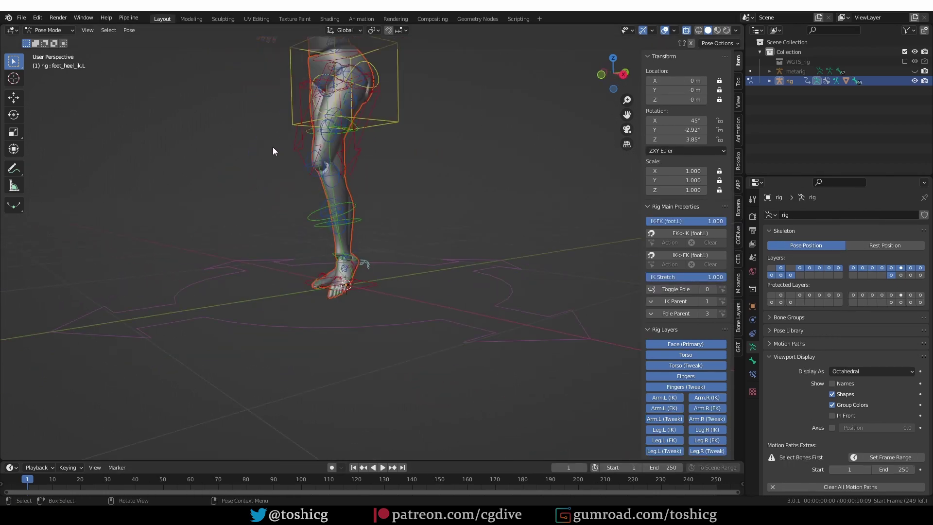
Step: Select all of the generated rig's bones and clear their rotation
{"action": "middle_click_drag", "start_coordinate": [303, 115], "coordinate": [372, 244], "text": "shift"}
{"action": "key", "text": "a"}
{"action": "key", "text": "alt+r"}
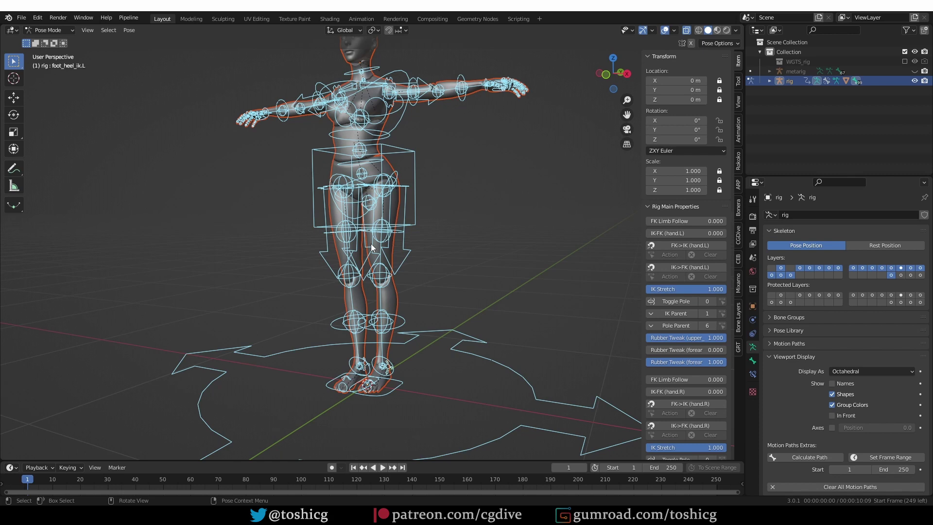
Step: Save the file as toe_3_0_generated.blend in the 44_Rigify_toe folder
{"action": "key", "text": "ctrl+shift+s"}
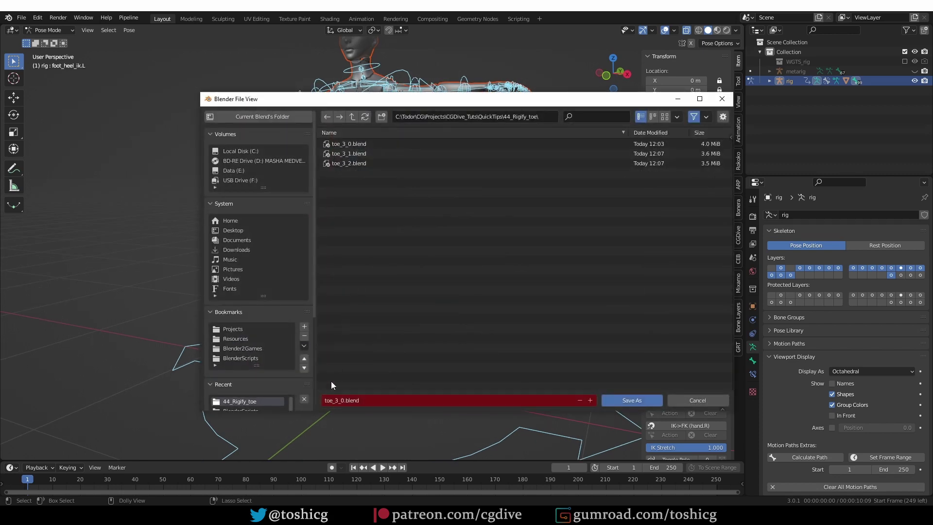
{"action": "type", "text": "_gene"}
{"action": "type", "text": "rated"}
{"action": "key", "text": "Return"}
{"action": "left_click", "coordinate": [632, 400]}
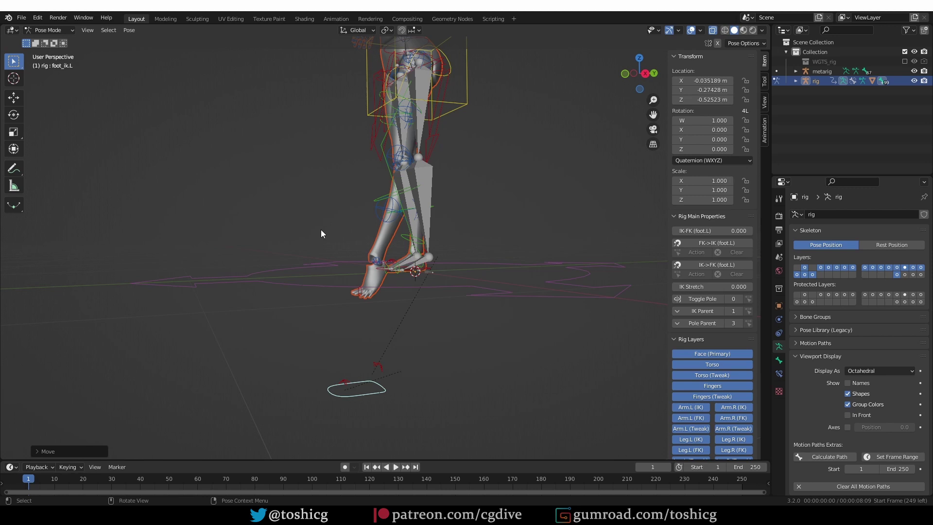
Step: Switch to Blender 3.2.0 and open toe_3_0_generated.blend, discarding the unsaved changes in the current file
{"action": "scroll", "coordinate": [326, 243], "scroll_direction": "down", "scroll_amount": 5}
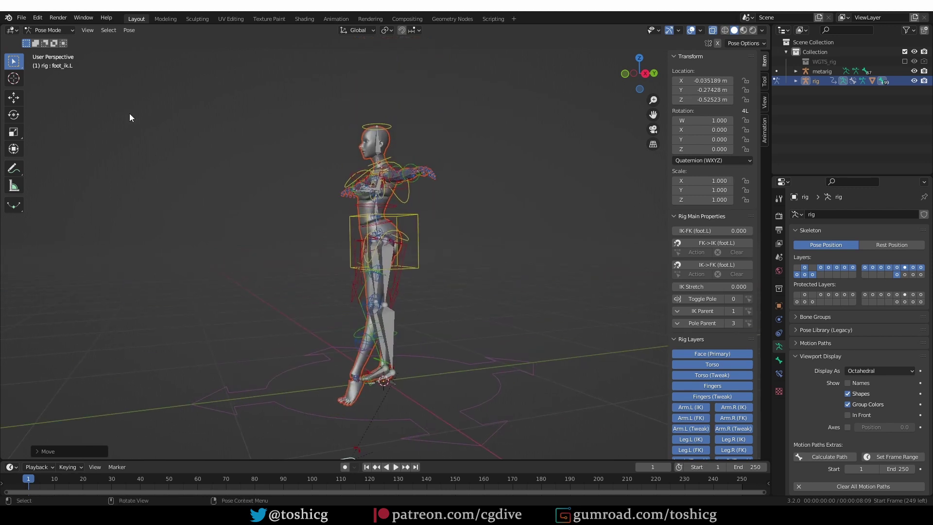
{"action": "left_click", "coordinate": [22, 18]}
{"action": "left_click", "coordinate": [88, 67]}
{"action": "left_click", "coordinate": [485, 276]}
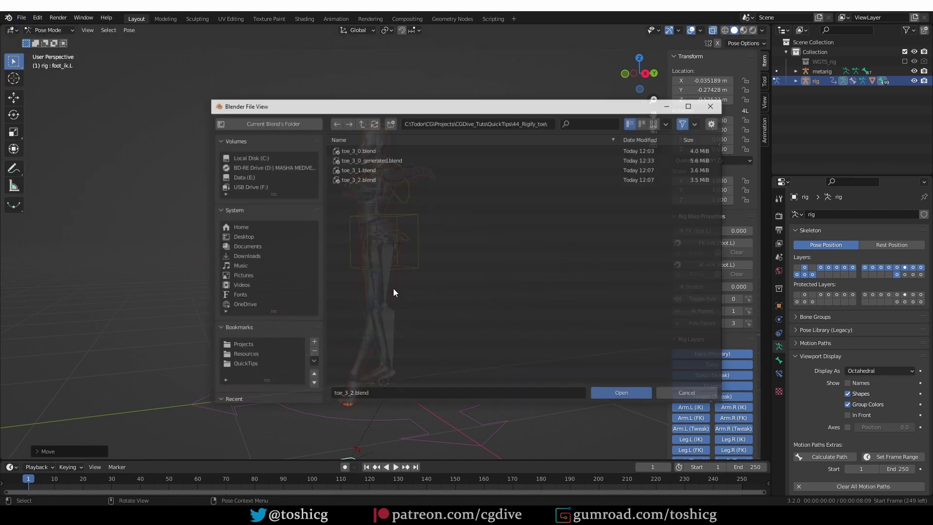
{"action": "double_click", "coordinate": [386, 159]}
{"action": "left_click", "coordinate": [485, 283]}
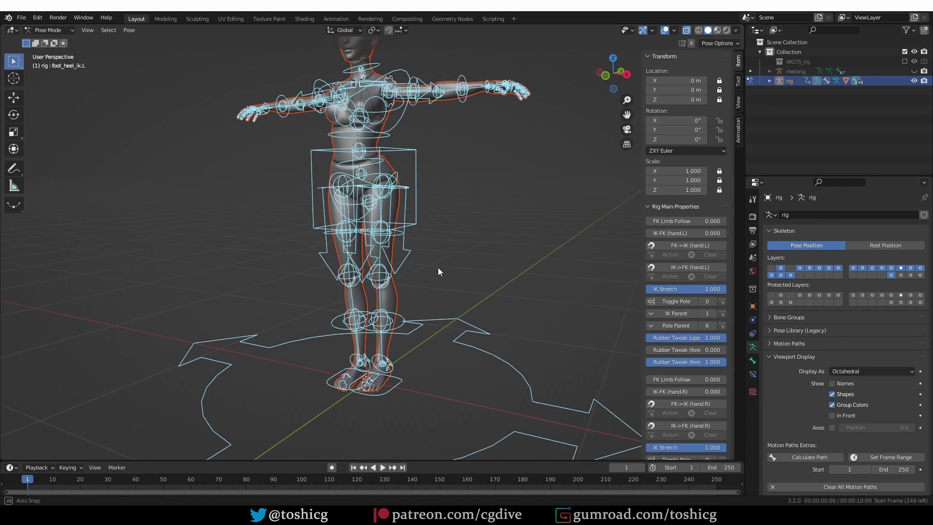
Step: Set IK-FK (foot.L) to 0.000 and rotate foot_heel_ik.L to about 36.1° on X
{"action": "scroll", "coordinate": [396, 360], "scroll_direction": "up", "scroll_amount": 5}
{"action": "middle_click_drag", "start_coordinate": [386, 375], "coordinate": [369, 320]}
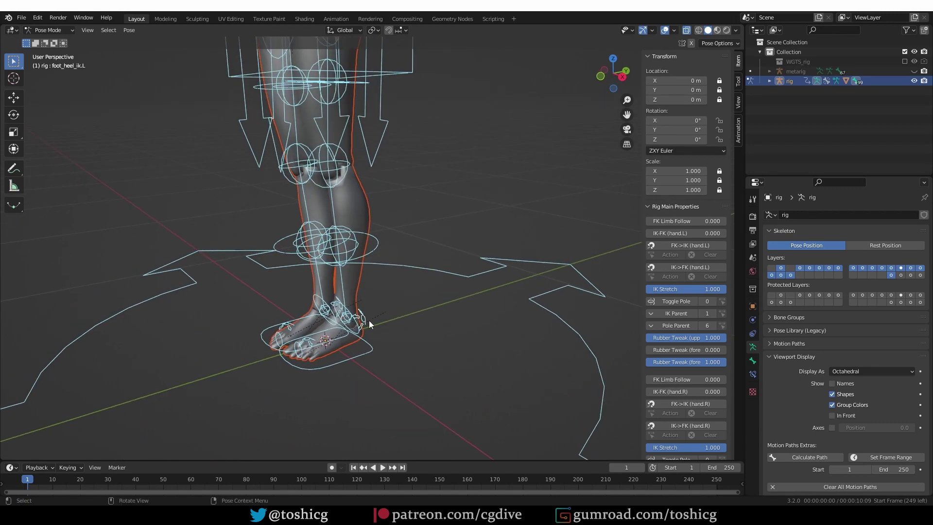
{"action": "left_click", "coordinate": [369, 320]}
{"action": "middle_click_drag", "start_coordinate": [379, 359], "coordinate": [349, 354]}
{"action": "scroll", "coordinate": [349, 355], "scroll_direction": "up", "scroll_amount": 1}
{"action": "key", "text": "r"}
{"action": "right_click", "coordinate": [404, 311]}
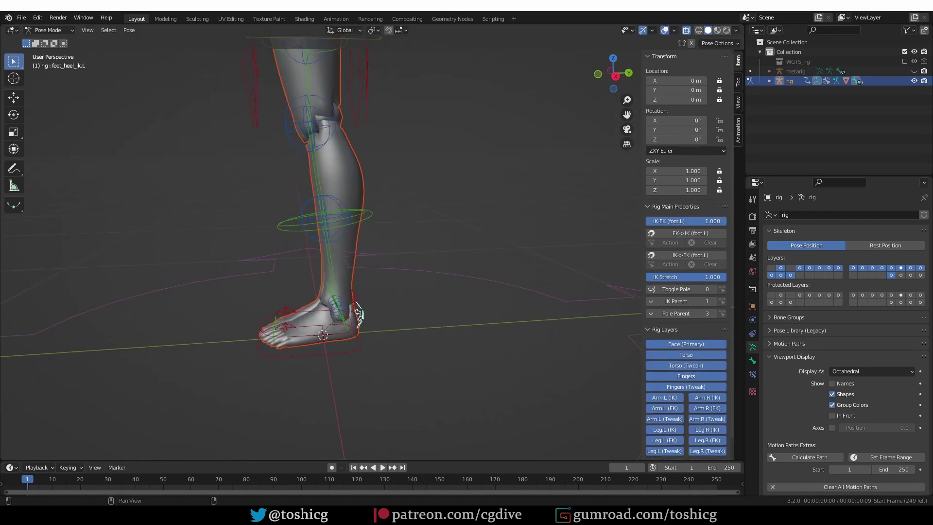
{"action": "left_click_drag", "start_coordinate": [724, 221], "coordinate": [647, 222]}
{"action": "key", "text": "r"}
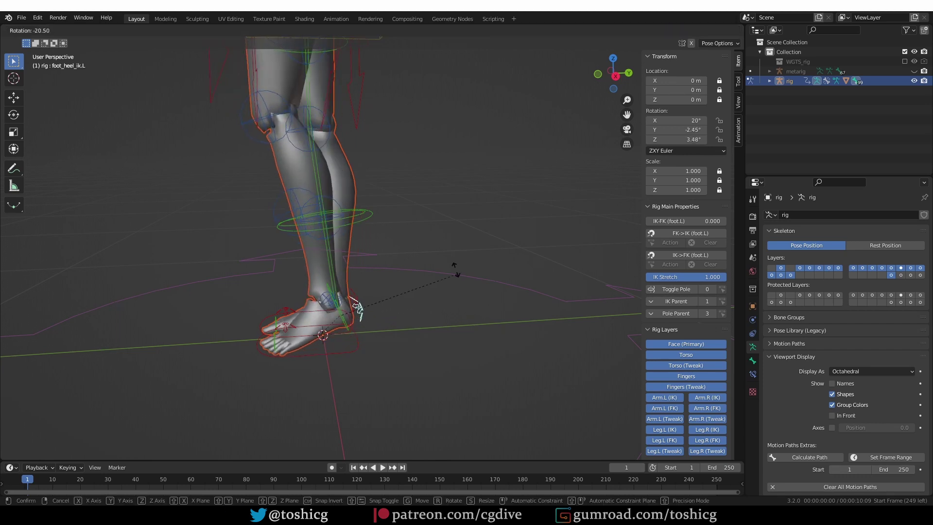
{"action": "left_click", "coordinate": [434, 247]}
Step: Snap the left foot's FK controls to the IK pose and set IK-FK (foot.L) to 1.000
{"action": "left_click", "coordinate": [677, 234]}
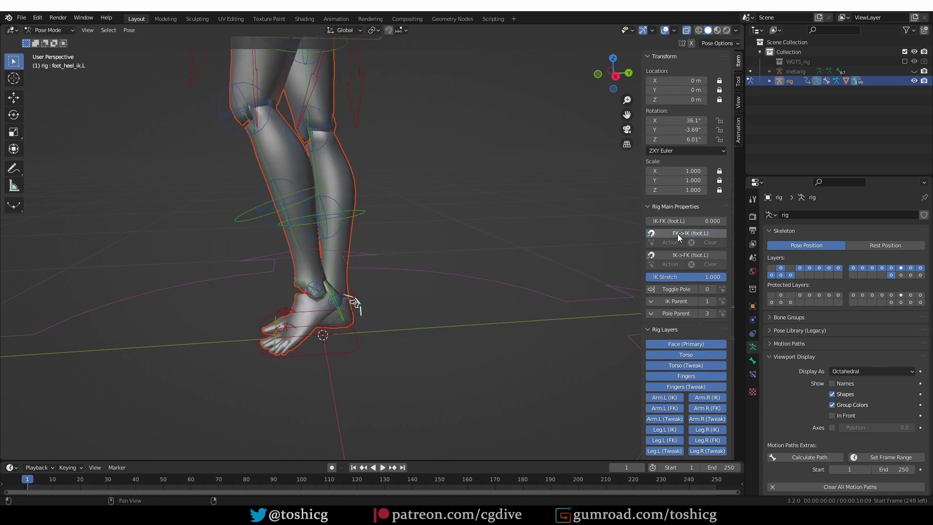
{"action": "left_click_drag", "start_coordinate": [696, 223], "coordinate": [646, 223]}
{"action": "key", "text": "ctrl+shift+z"}
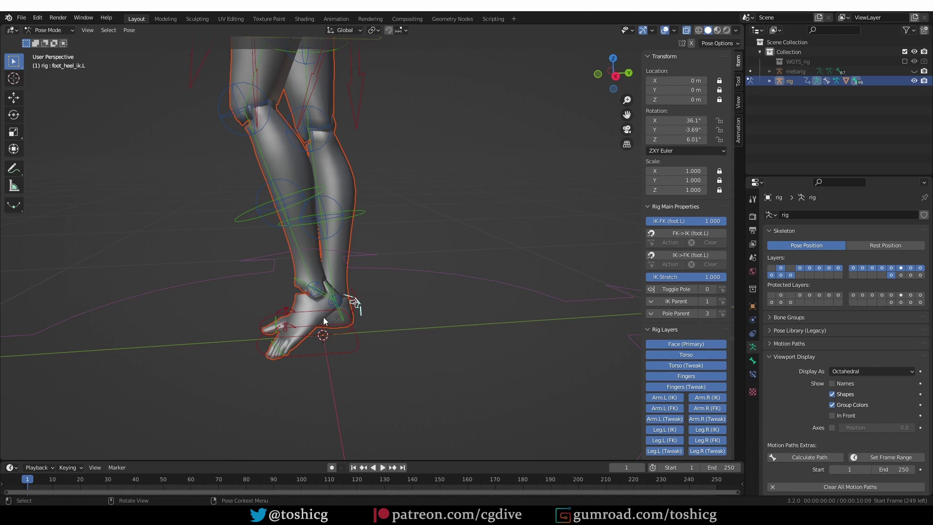
Step: Leave Pose Mode on the rig, unhide the metarig and enter Pose Mode on it
{"action": "key", "text": "ctrl+Tab"}
{"action": "left_click", "coordinate": [334, 308]}
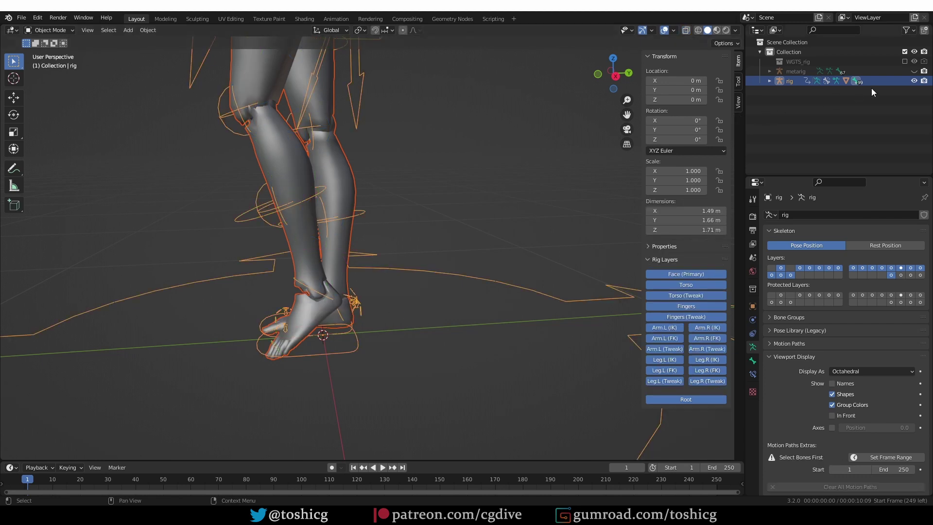
{"action": "left_click", "coordinate": [914, 71]}
{"action": "left_click", "coordinate": [797, 71]}
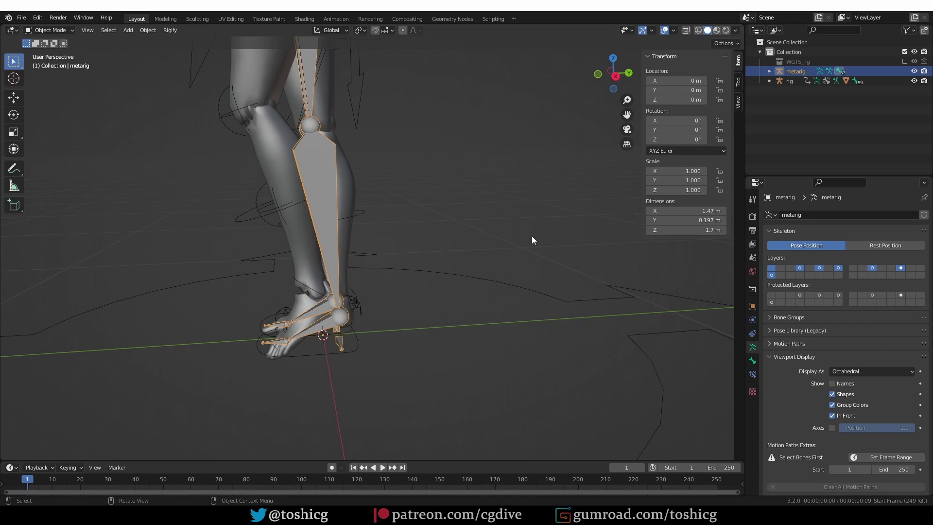
{"action": "scroll", "coordinate": [535, 204], "scroll_direction": "down", "scroll_amount": 3}
{"action": "middle_click_drag", "start_coordinate": [539, 172], "coordinate": [438, 188]}
{"action": "key", "text": "ctrl+Tab"}
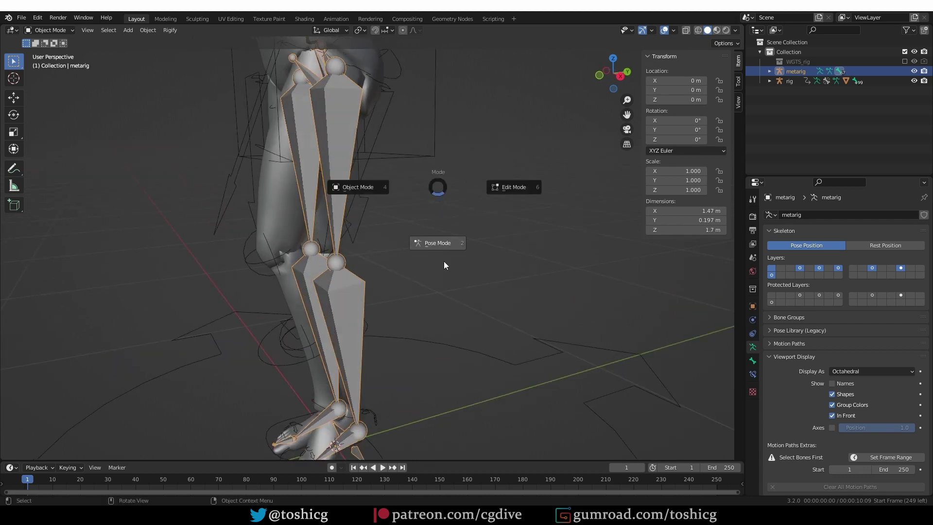
{"action": "left_click", "coordinate": [441, 244]}
Step: Examine the Rigify Type options, including Separate IK Toe, of the metarig's thigh.L and thigh.R bones
{"action": "left_click", "coordinate": [342, 84]}
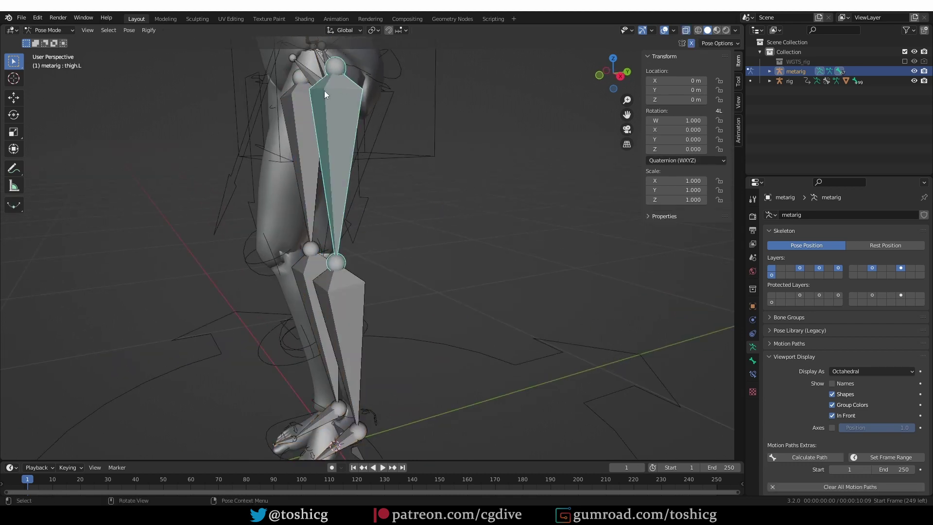
{"action": "left_click", "coordinate": [753, 362]}
{"action": "left_click", "coordinate": [776, 229]}
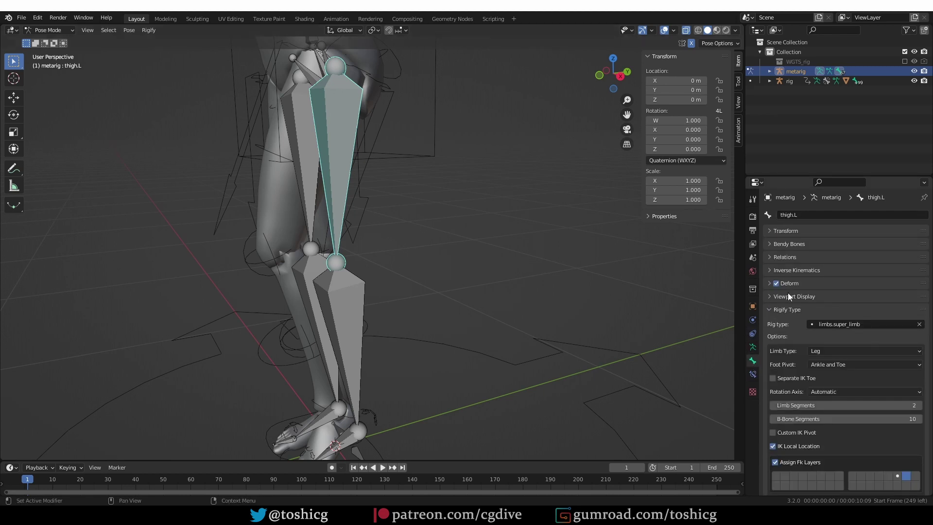
{"action": "scroll", "coordinate": [813, 373], "scroll_direction": "down", "scroll_amount": 3}
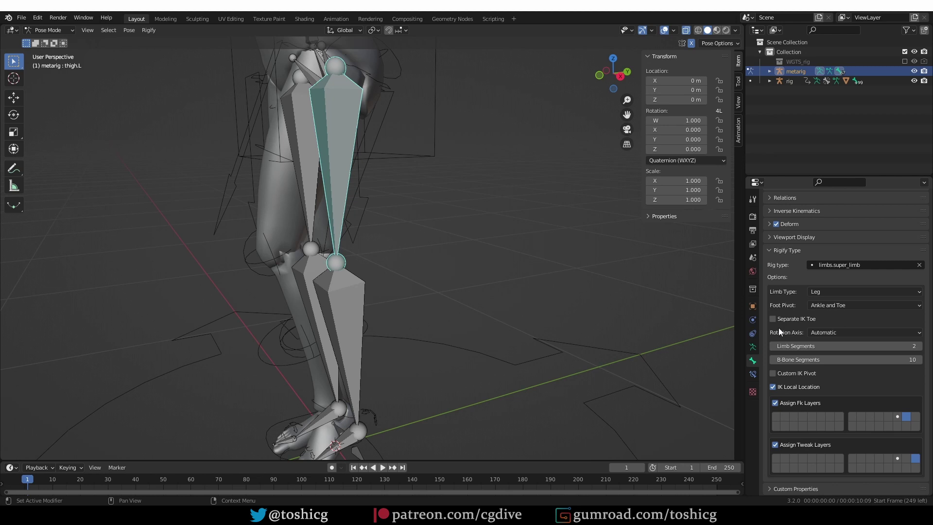
{"action": "left_click", "coordinate": [315, 171]}
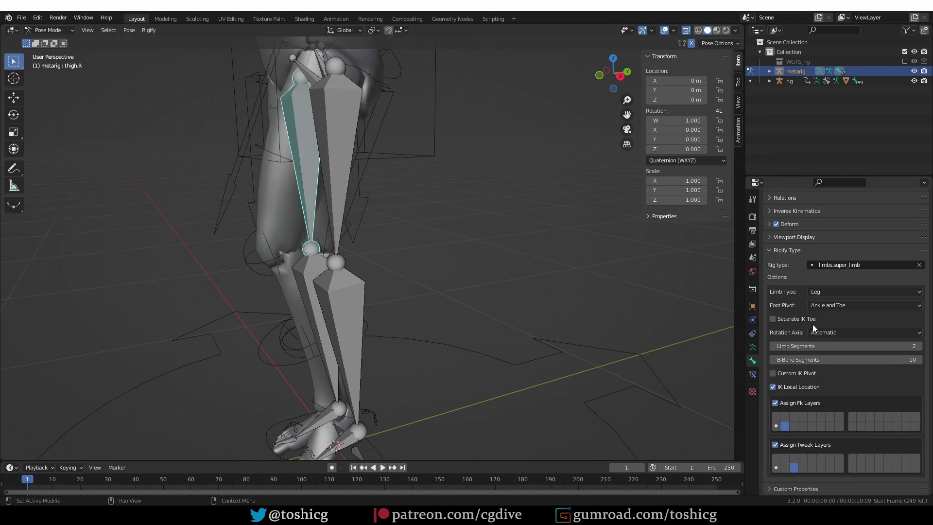
Step: Re-generate the rig from the metarig, then hide the metarig with the new rig in Pose Mode
{"action": "left_click", "coordinate": [753, 347]}
{"action": "scroll", "coordinate": [798, 366], "scroll_direction": "down", "scroll_amount": 10}
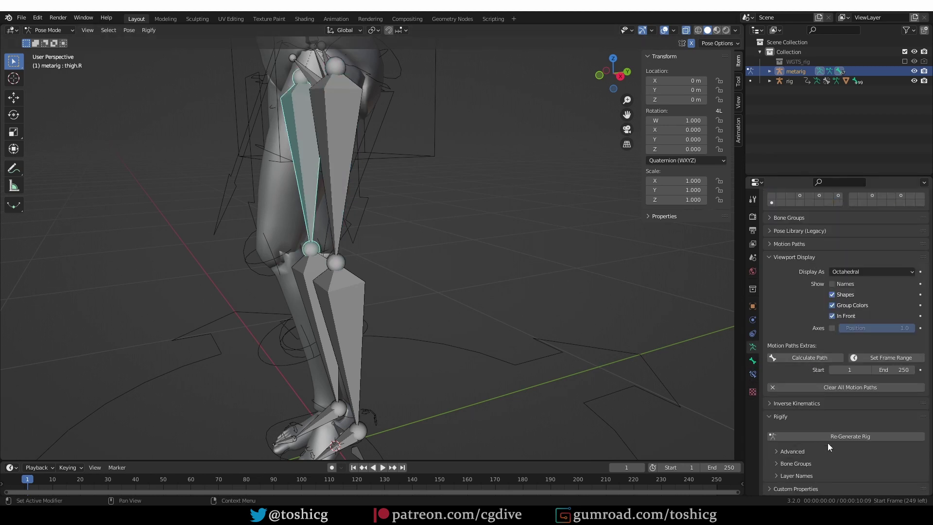
{"action": "left_click", "coordinate": [836, 437]}
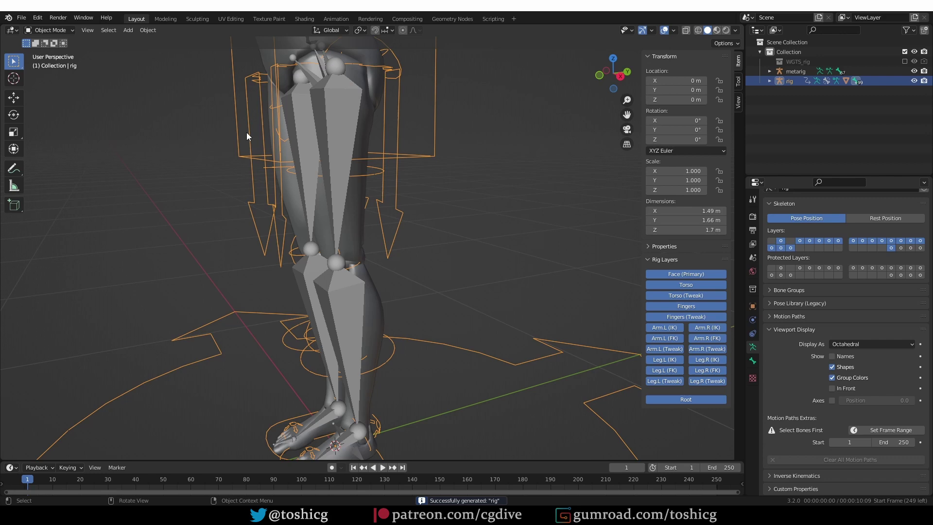
{"action": "scroll", "coordinate": [246, 132], "scroll_direction": "down", "scroll_amount": 2}
{"action": "key", "text": "ctrl+Tab"}
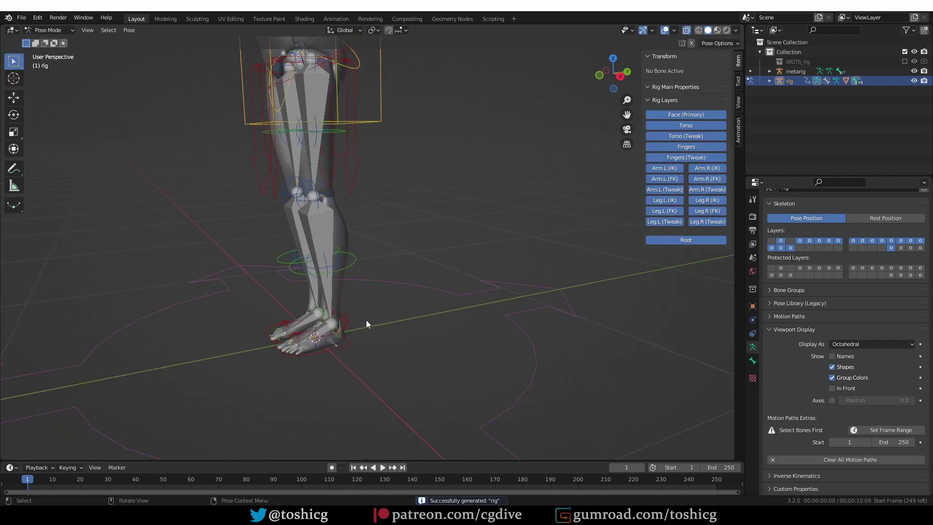
{"action": "middle_click_drag", "start_coordinate": [366, 320], "coordinate": [345, 318]}
{"action": "scroll", "coordinate": [345, 318], "scroll_direction": "up", "scroll_amount": 2}
{"action": "left_click", "coordinate": [914, 71]}
{"action": "middle_click_drag", "start_coordinate": [414, 316], "coordinate": [398, 318]}
Step: Rotate foot_heel_ik.L to about 41.9° on X and snap the left foot's FK controls to that pose with IK-FK at 1.000
{"action": "left_click", "coordinate": [359, 334]}
{"action": "key", "text": "r"}
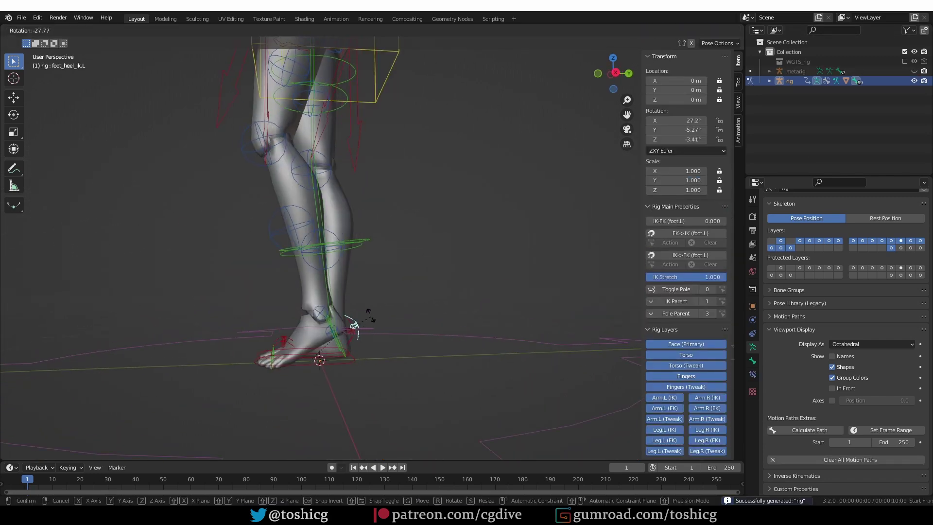
{"action": "left_click", "coordinate": [367, 308]}
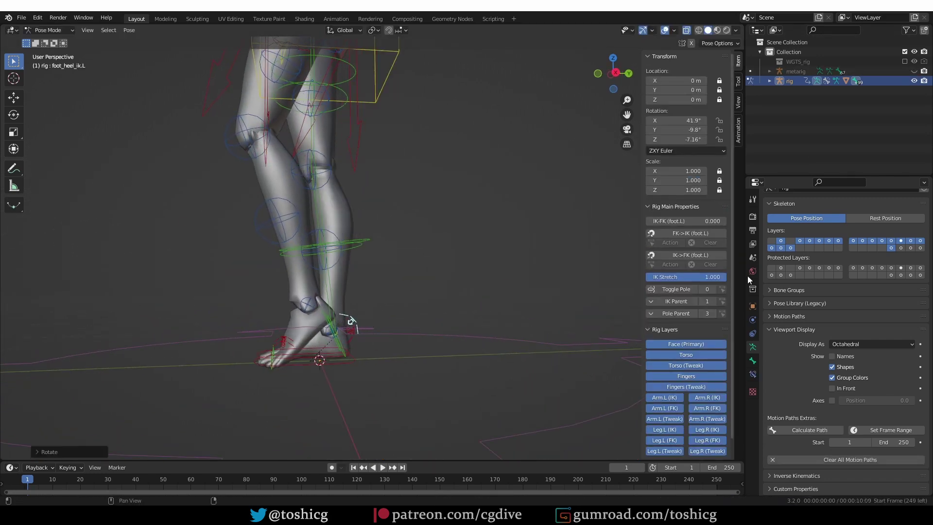
{"action": "left_click", "coordinate": [681, 234]}
{"action": "left_click", "coordinate": [681, 233]}
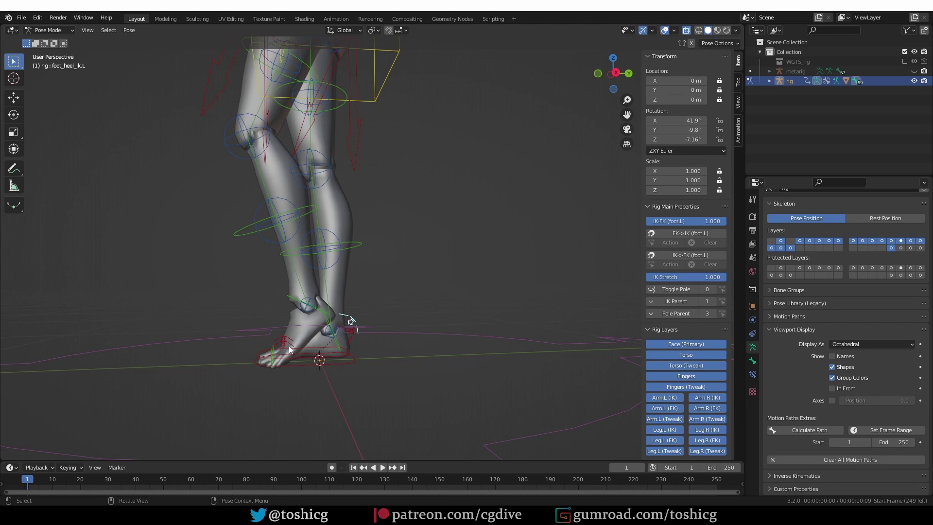
Step: Move foot_ik.L about 0.19 m down and 0.19 m forward with IK-FK (foot.L) at 0.000, and set IK Stretch to 1.000
{"action": "left_click", "coordinate": [303, 361]}
{"action": "key", "text": "g"}
{"action": "left_click", "coordinate": [224, 444]}
{"action": "left_click_drag", "start_coordinate": [710, 231], "coordinate": [651, 231]}
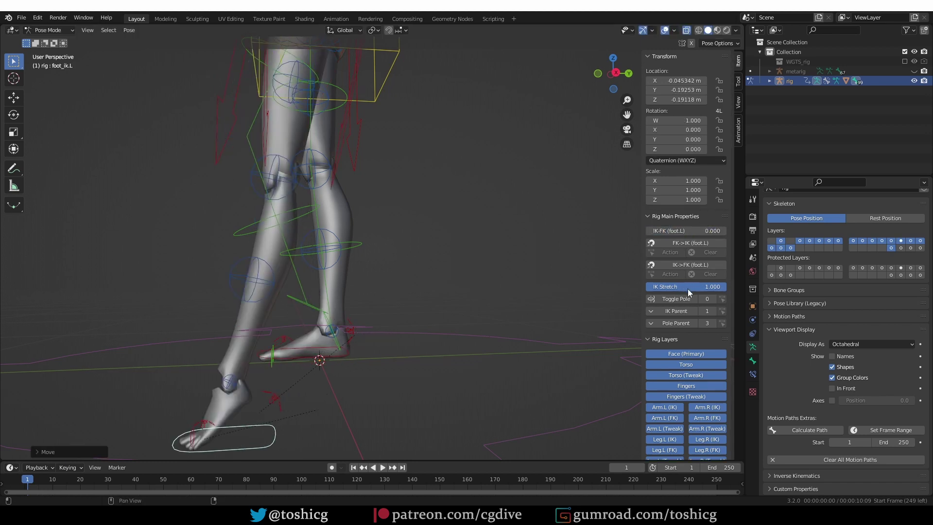
{"action": "left_click_drag", "start_coordinate": [687, 287], "coordinate": [725, 287]}
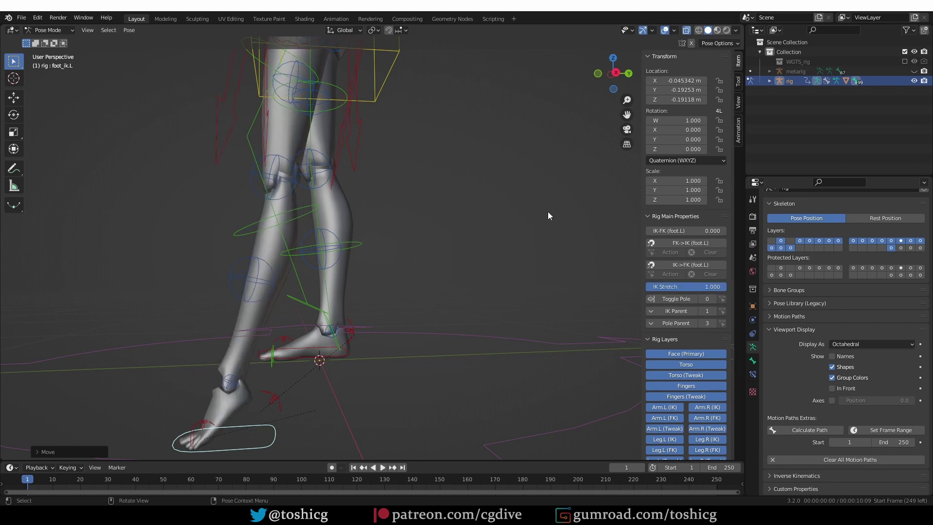